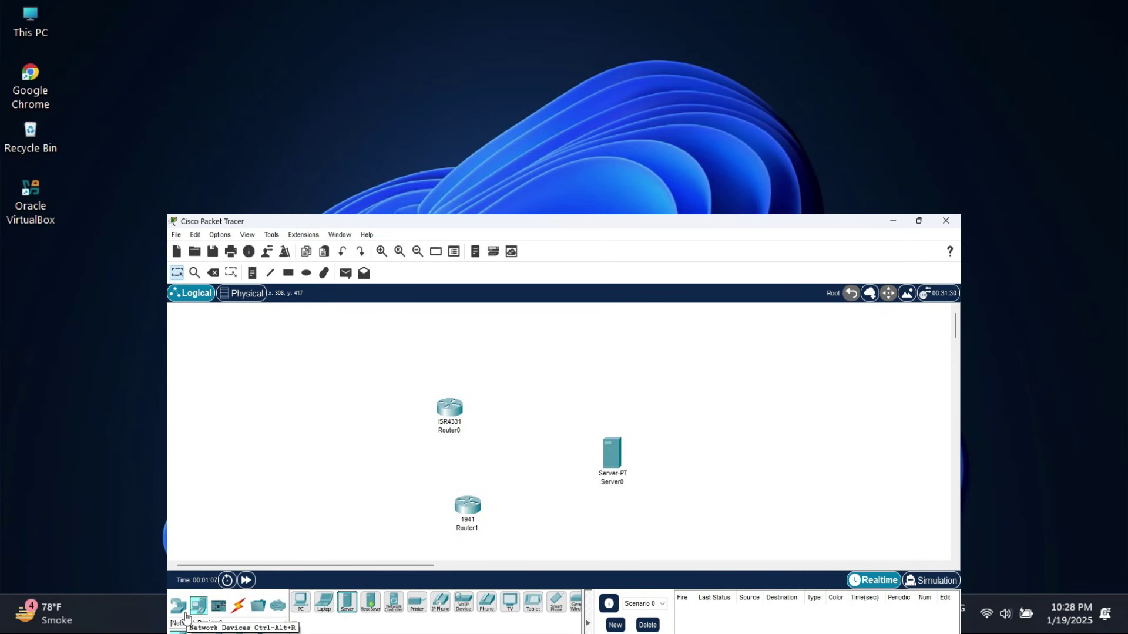
# Place a PC-PT (PC0) on the logical workspace beside the two routers and server.
pyautogui.moveTo(300, 605); pyautogui.dragTo(561, 401)
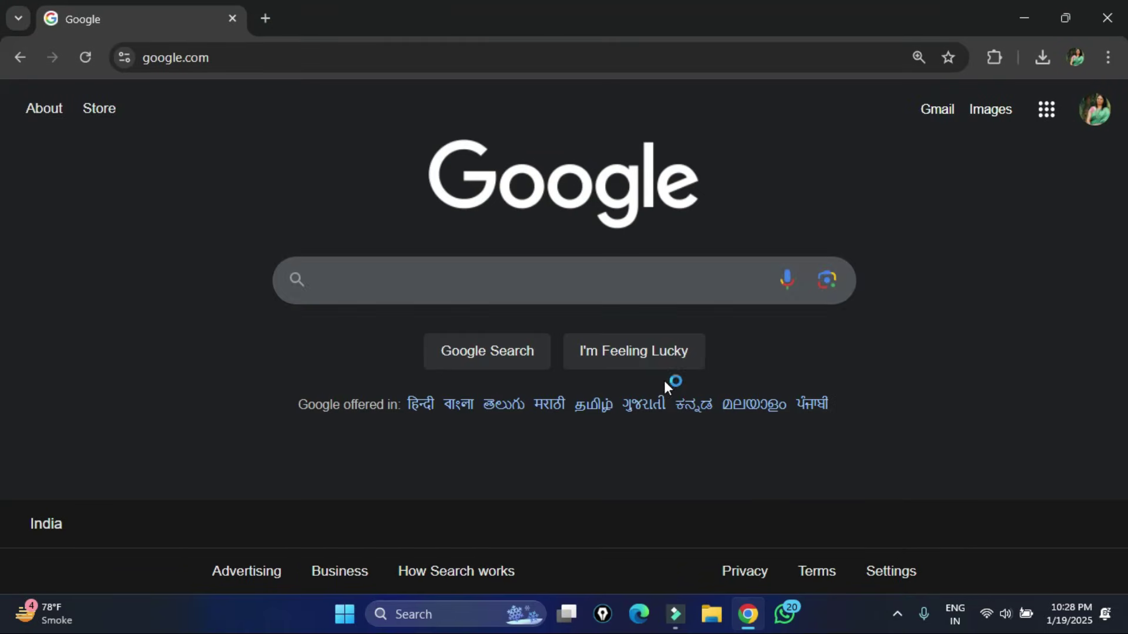
# Search Google for 'cisco packet tracer download' using the autocomplete suggestion.
pyautogui.click(652, 289)
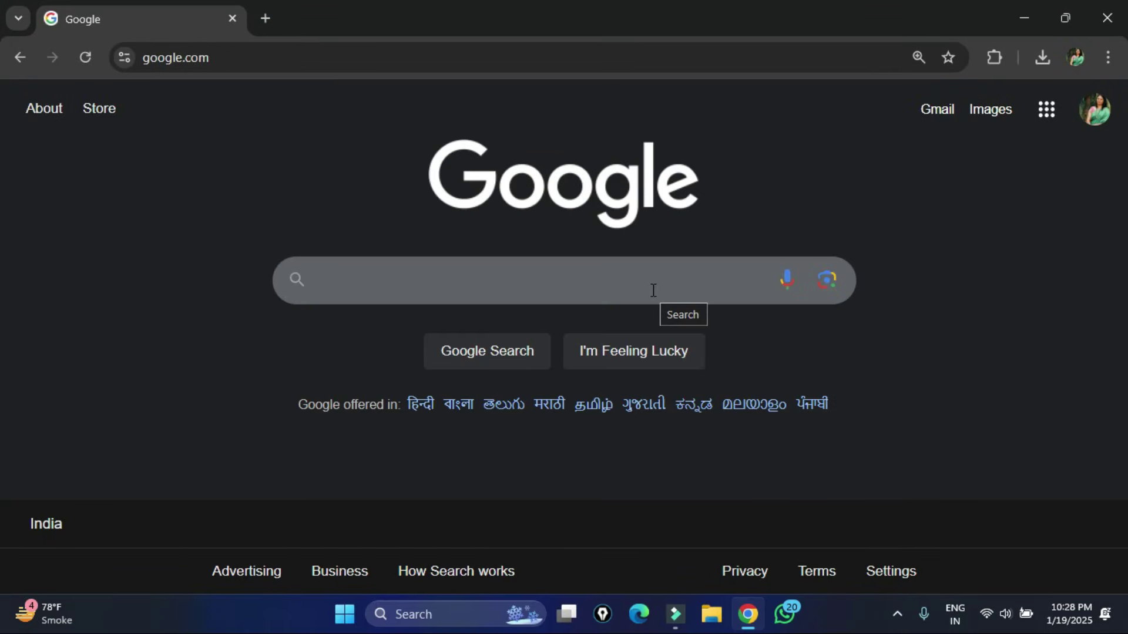
pyautogui.write('cis')
pyautogui.press('Down')
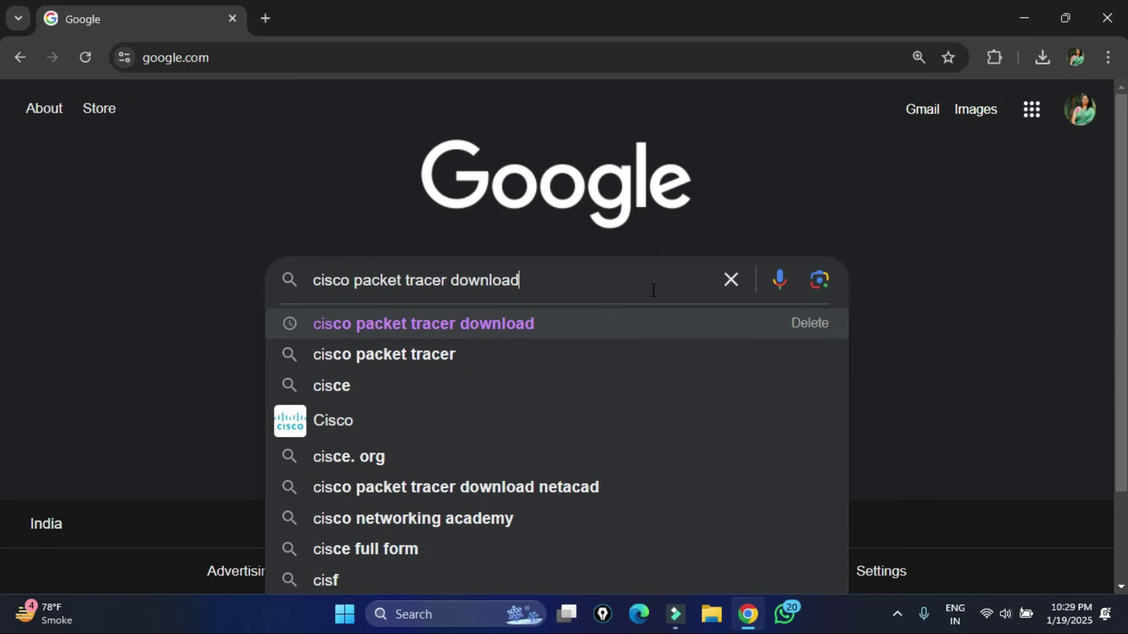
pyautogui.press('Return')
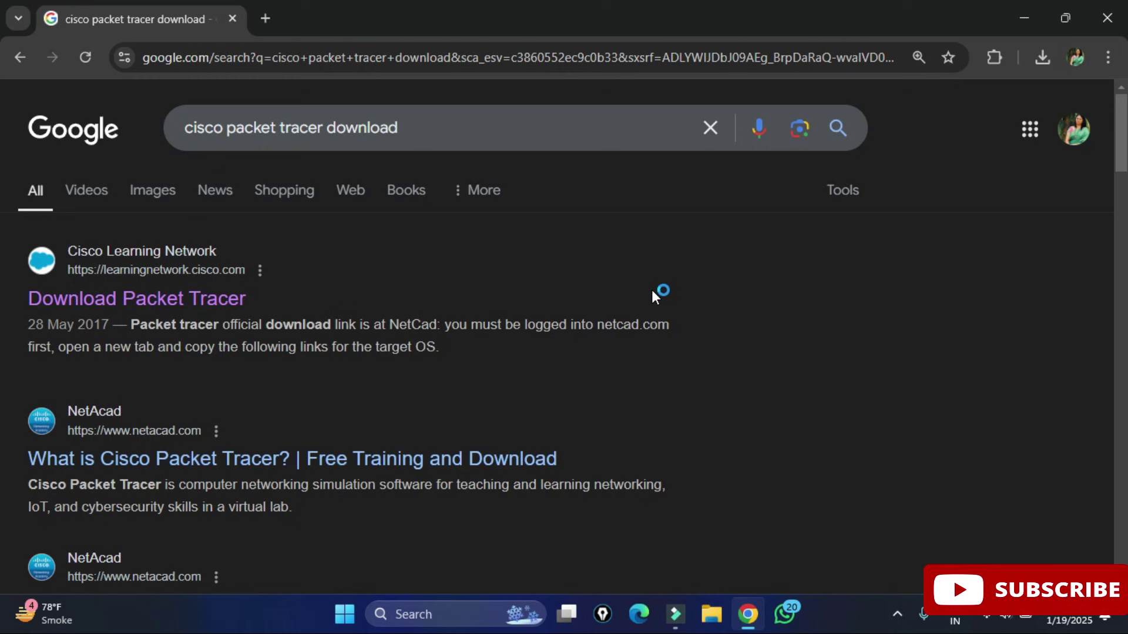
pyautogui.scroll(-1, 651, 291)
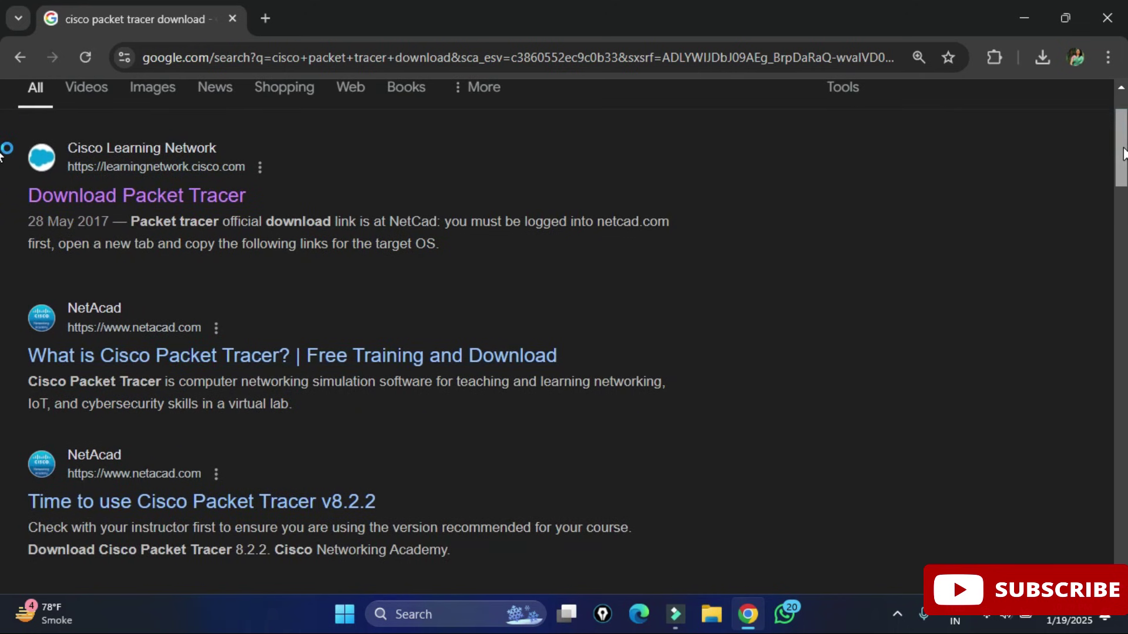
# Open NetAcad's Getting Started with Cisco Packet Tracer course and start it self-paced.
pyautogui.click(155, 356)
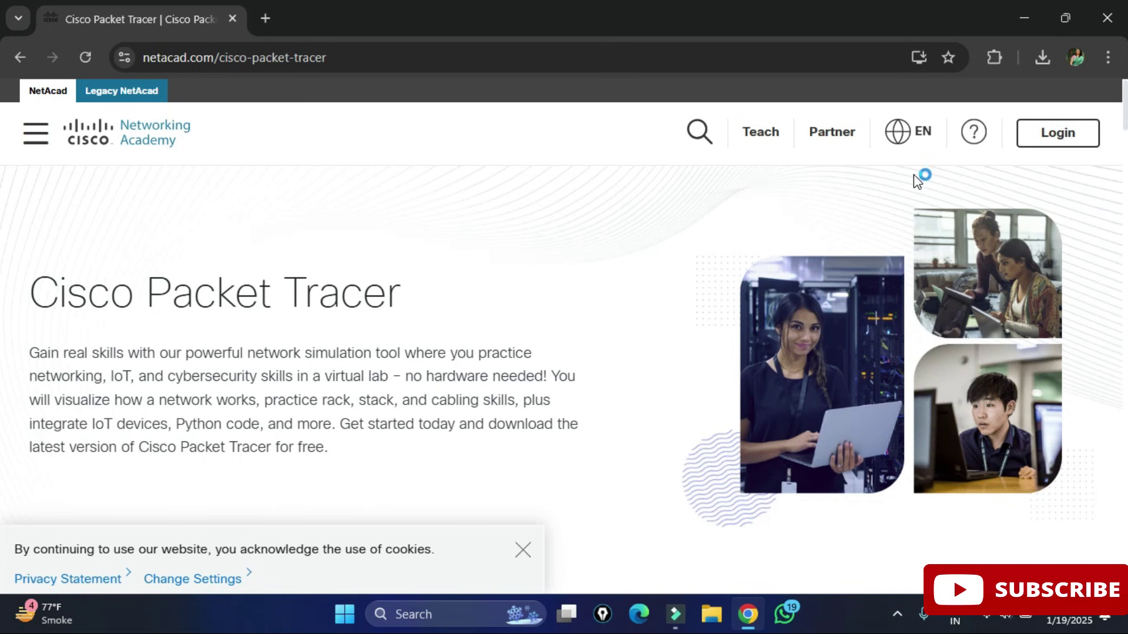
pyautogui.scroll(-5, 5, 132)
pyautogui.scroll(-2, 4, 140)
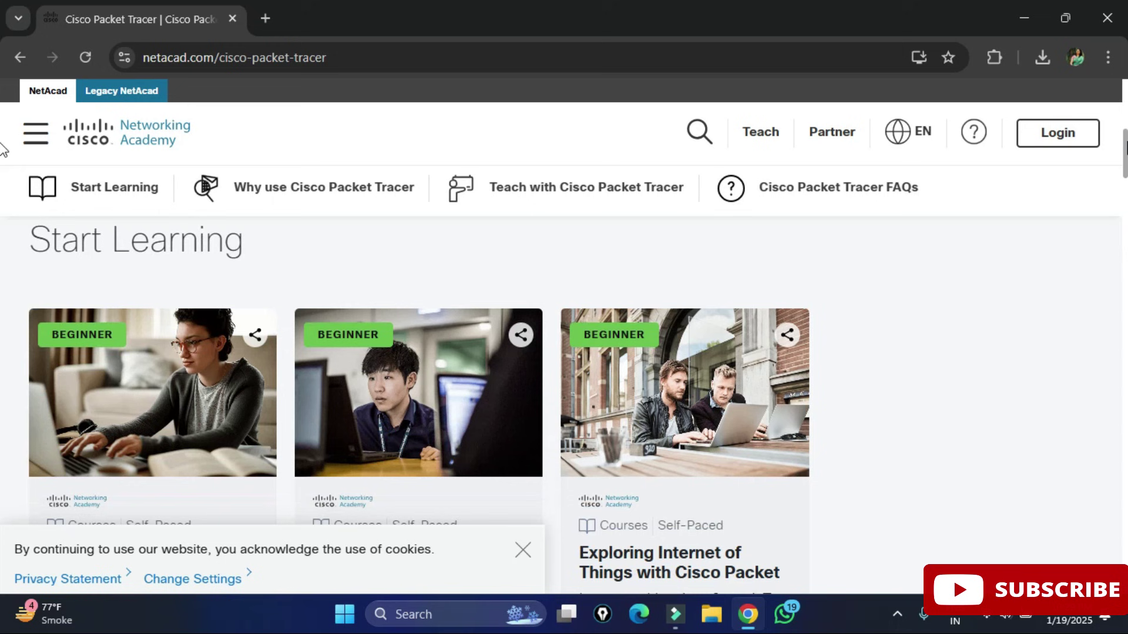
pyautogui.scroll(-1, 5, 151)
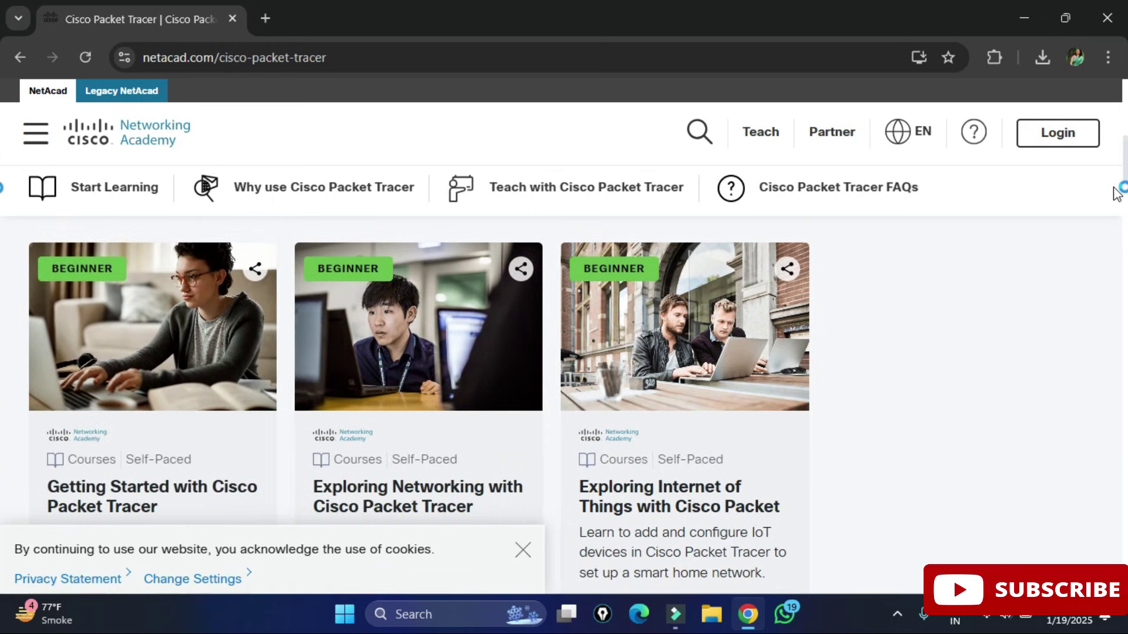
pyautogui.scroll(-2, 95, 286)
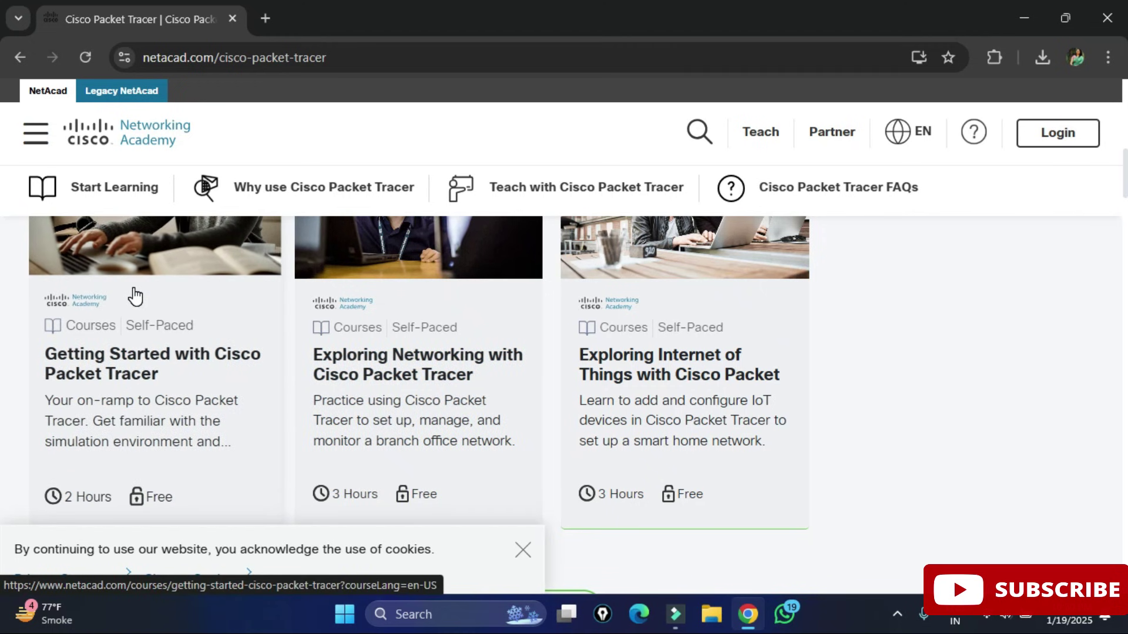
pyautogui.click(154, 399)
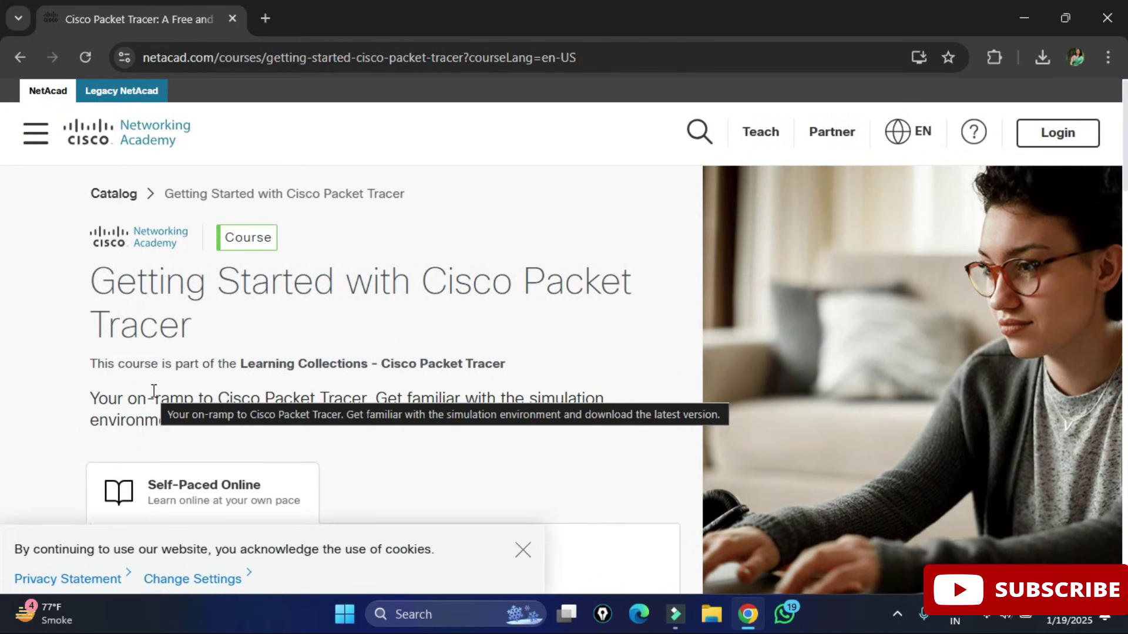
pyautogui.scroll(-1, 2, 182)
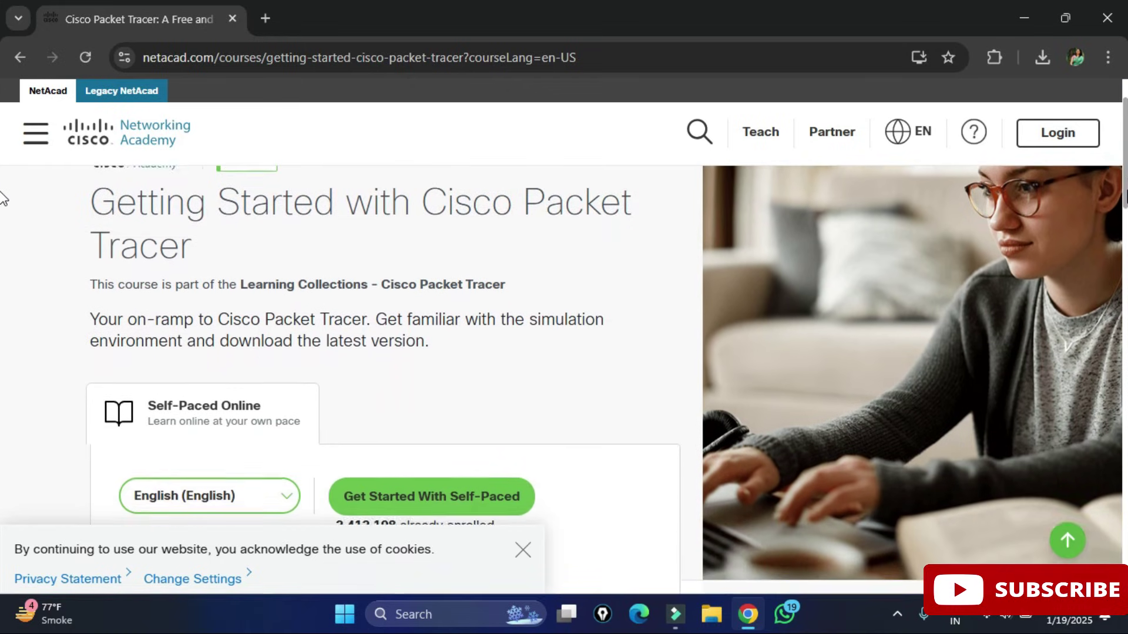
pyautogui.scroll(-2, 2, 220)
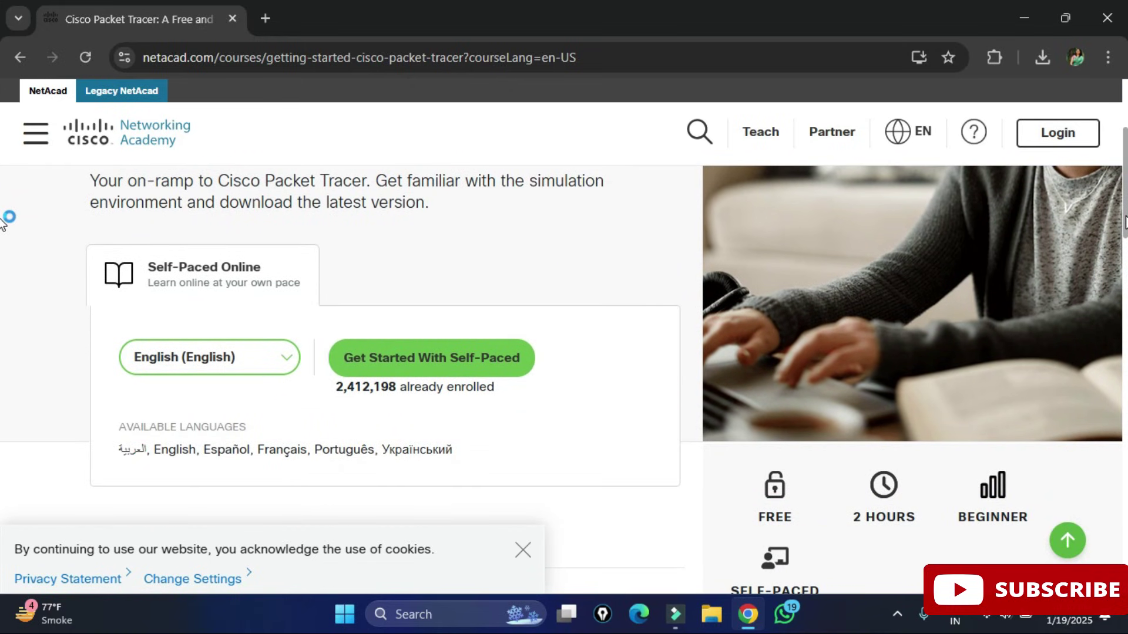
pyautogui.click(390, 376)
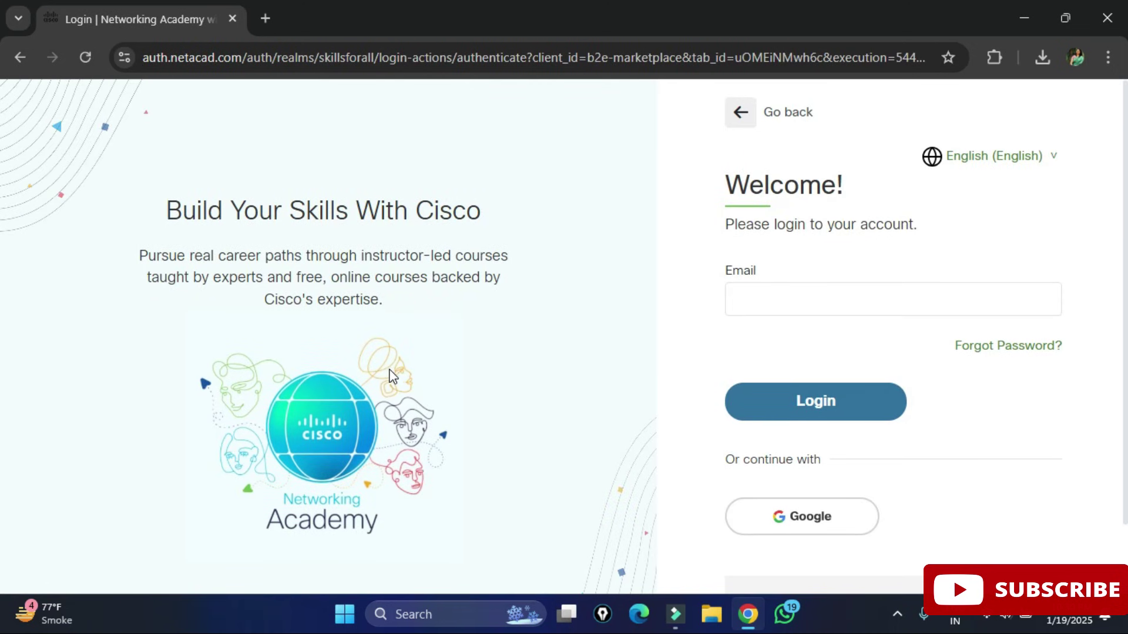
# Sign in to Cisco Networking Academy with the account email.
pyautogui.click(888, 316)
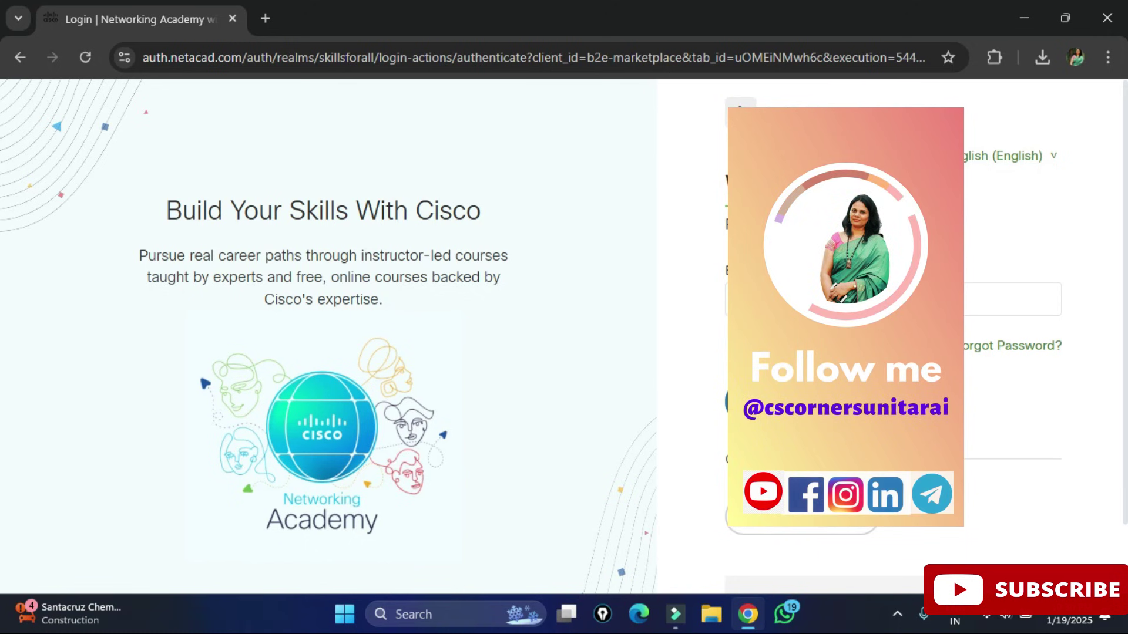
pyautogui.scroll(-1, 891, 562)
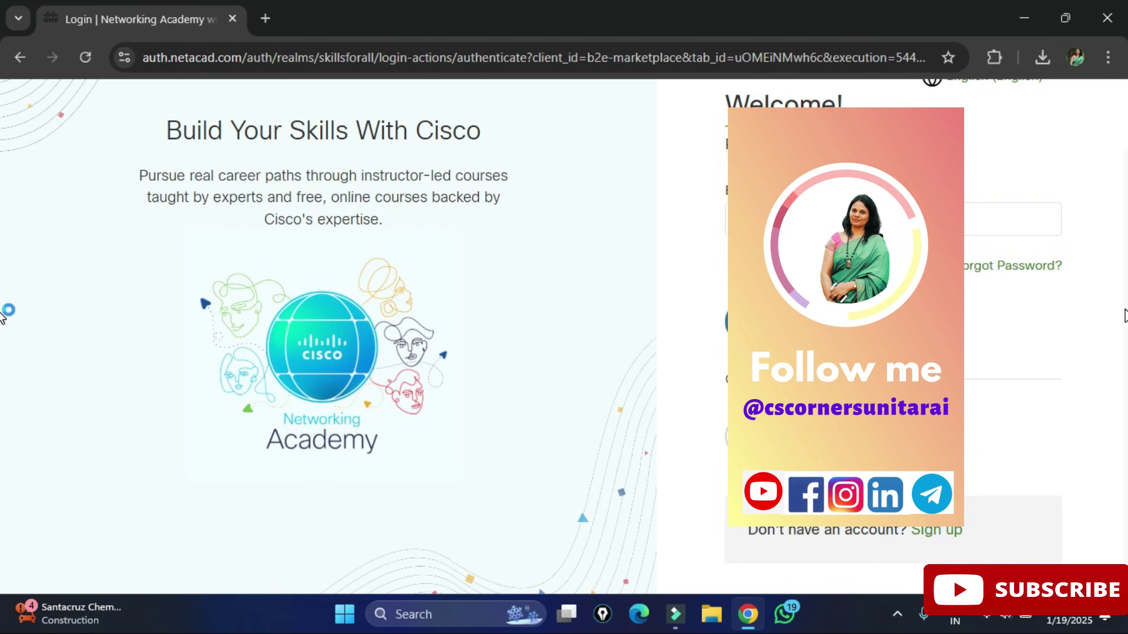
pyautogui.scroll(1, 890, 561)
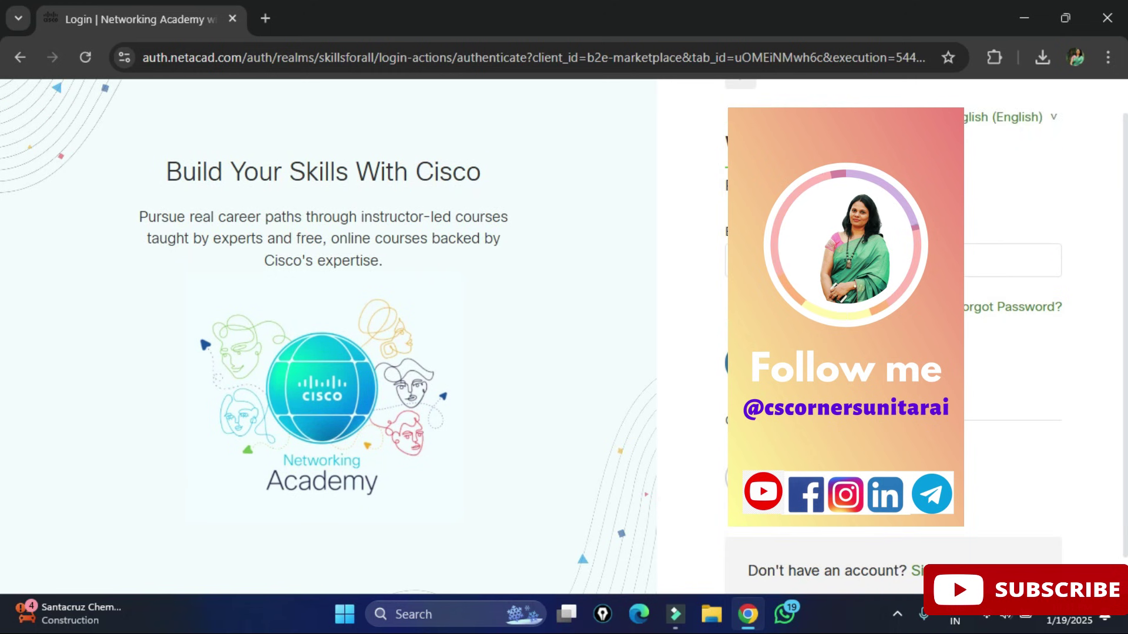
pyautogui.press('Return')
pyautogui.press('Return')
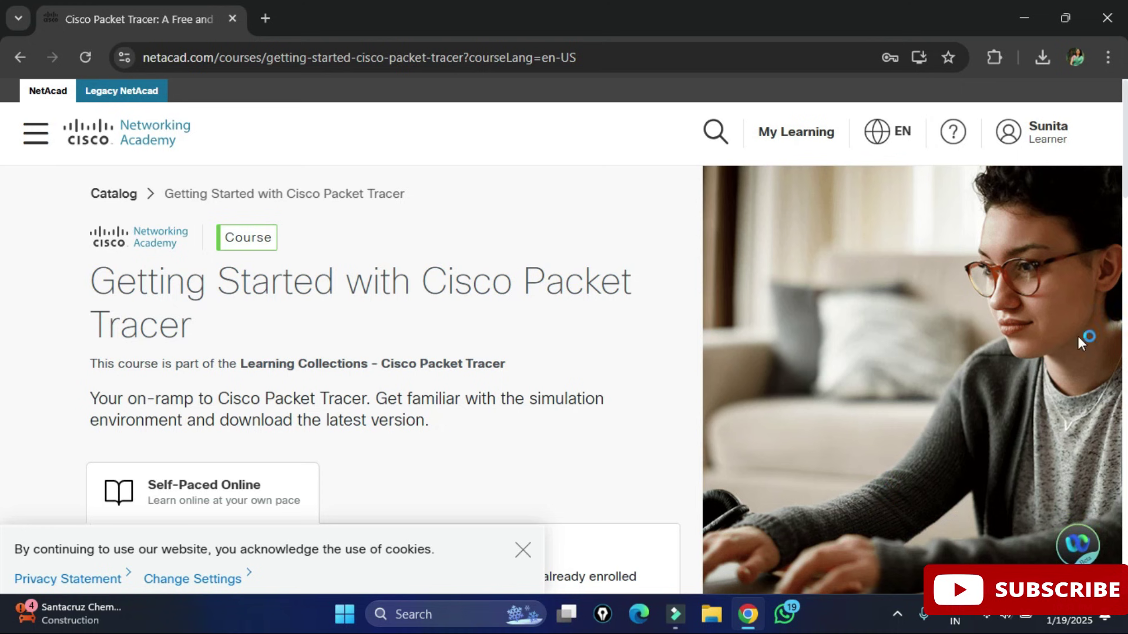
pyautogui.scroll(-5, 5, 213)
pyautogui.scroll(5, 3, 194)
pyautogui.scroll(-2, 5, 199)
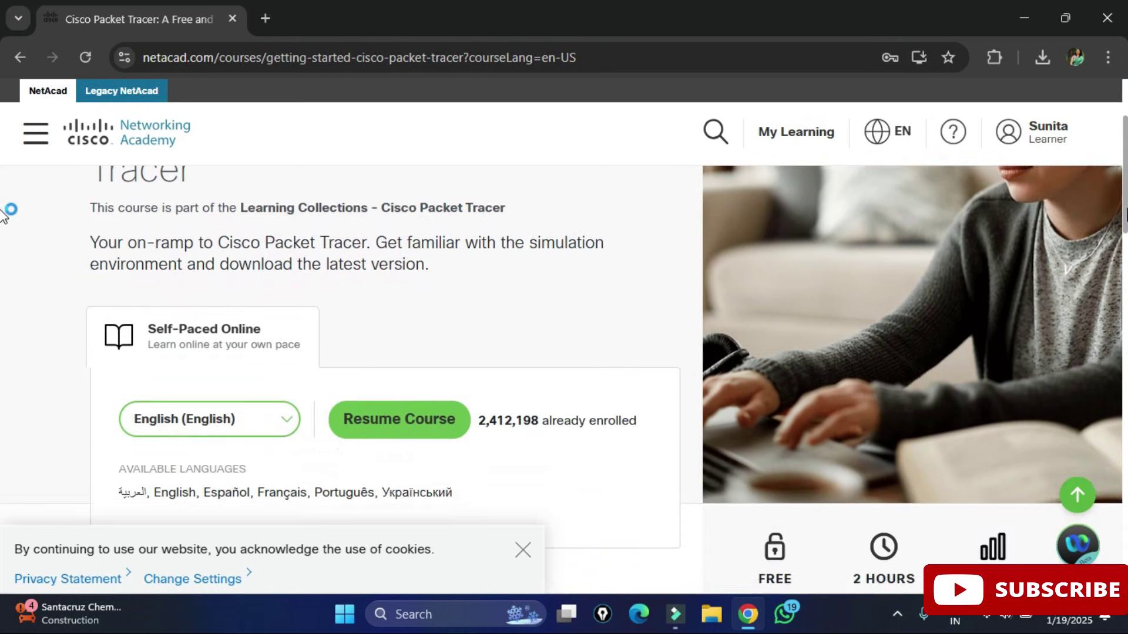
pyautogui.scroll(1, 10, 214)
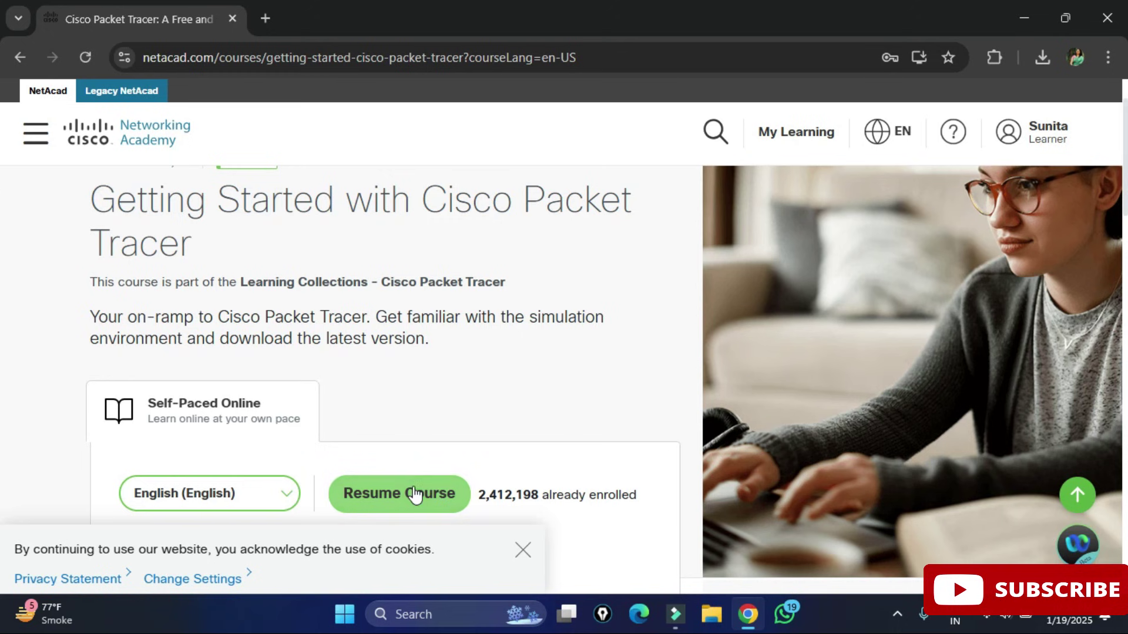
# Resume the course and move from lesson 1.0.2 to 1.0.3 Download Cisco Packet Tracer.
pyautogui.click(415, 492)
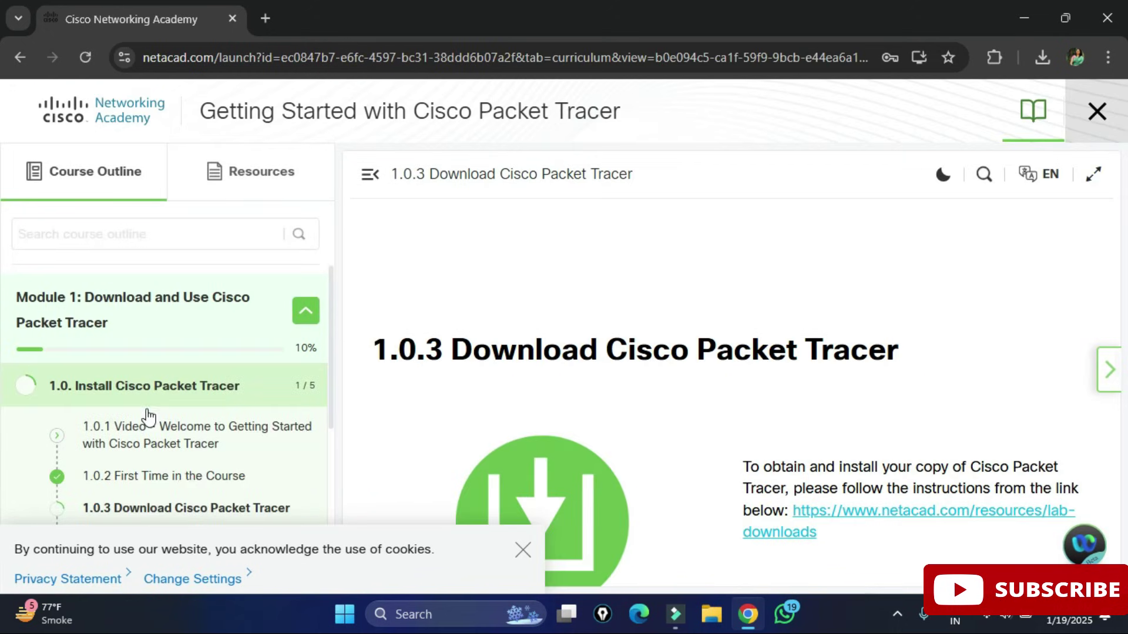
pyautogui.click(522, 550)
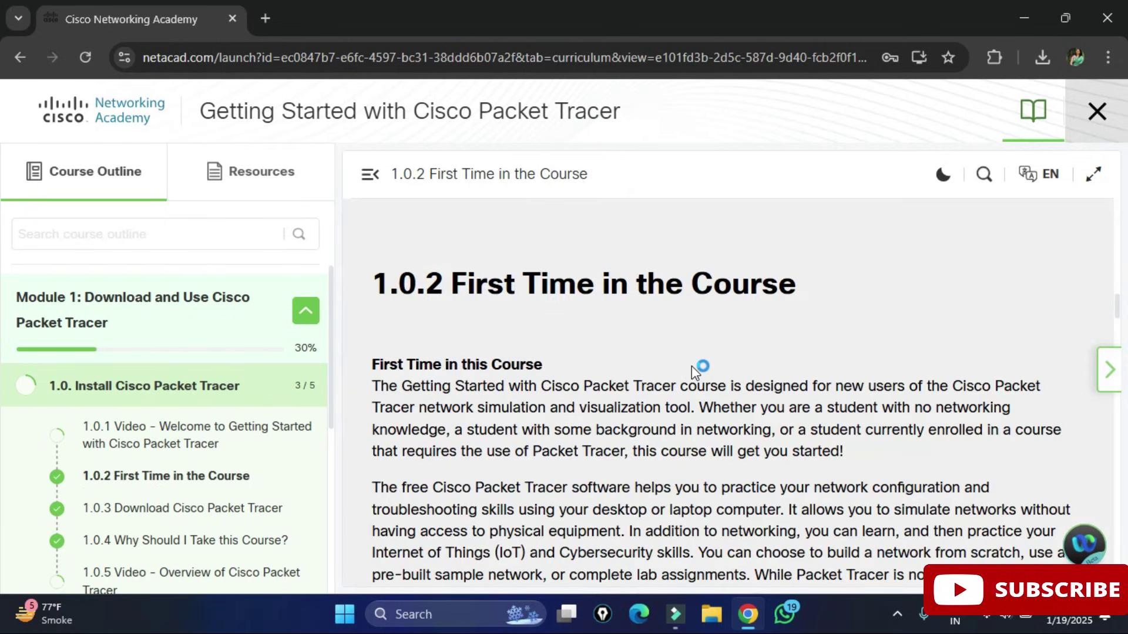
pyautogui.scroll(-5, 691, 366)
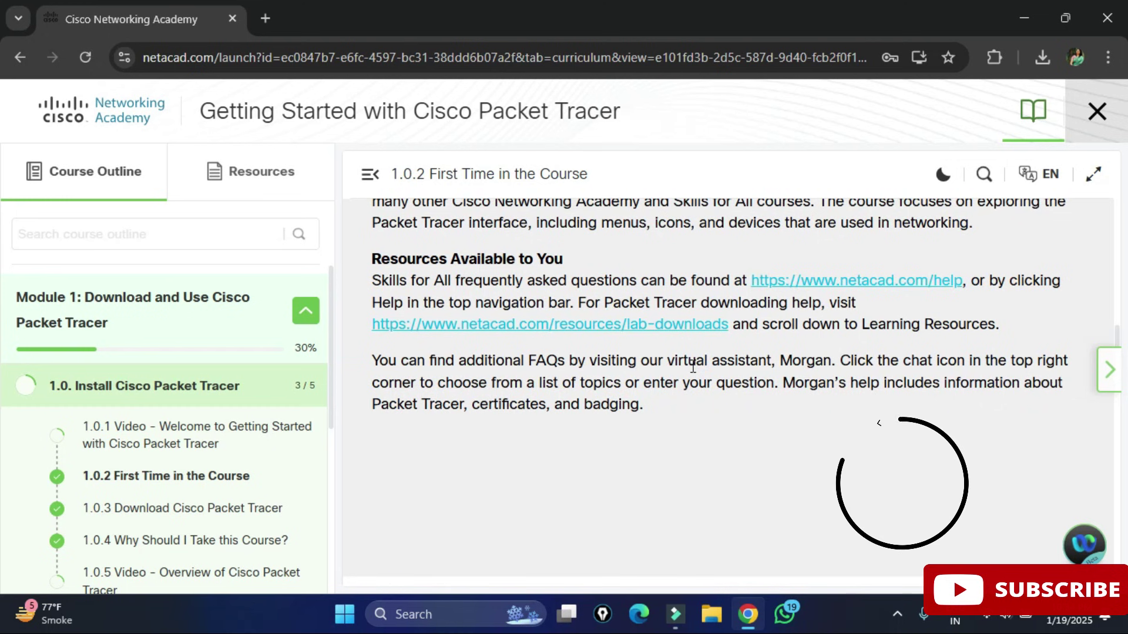
pyautogui.scroll(-3, 692, 365)
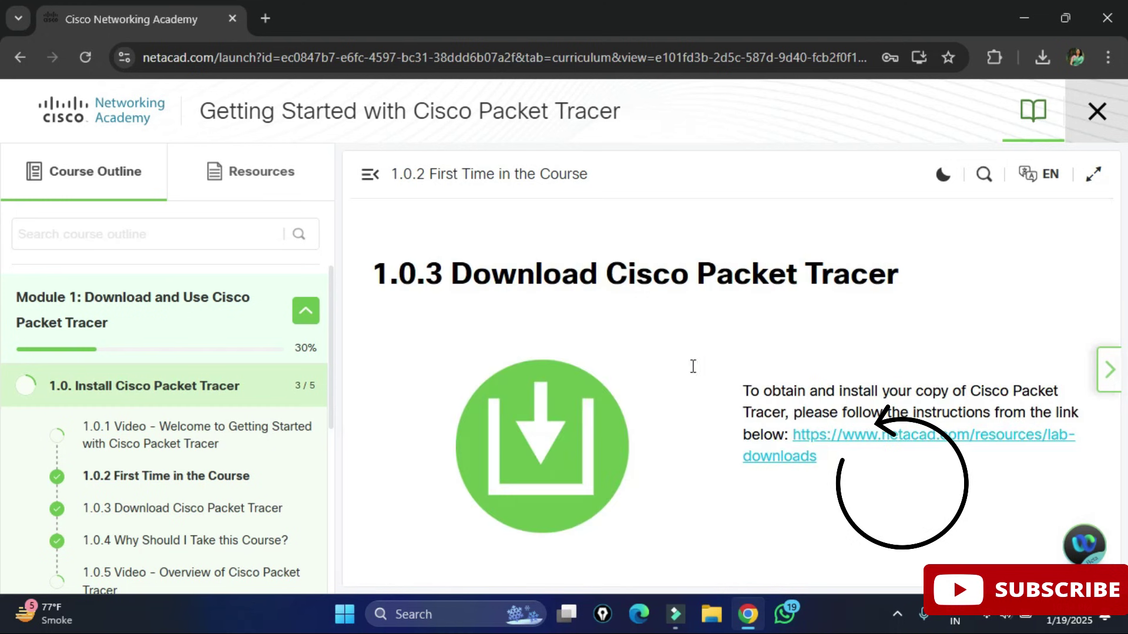
# Download the Packet Tracer 8.2.2 Windows 64-bit installer (228 MB) and confirm it finished.
pyautogui.click(836, 437)
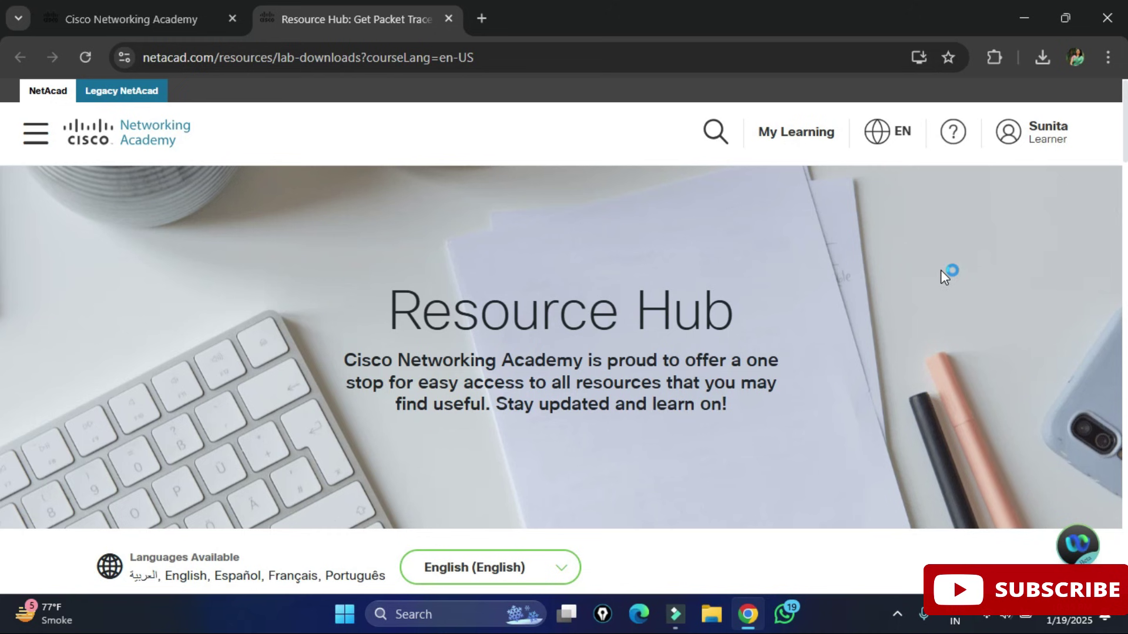
pyautogui.scroll(-5, 940, 271)
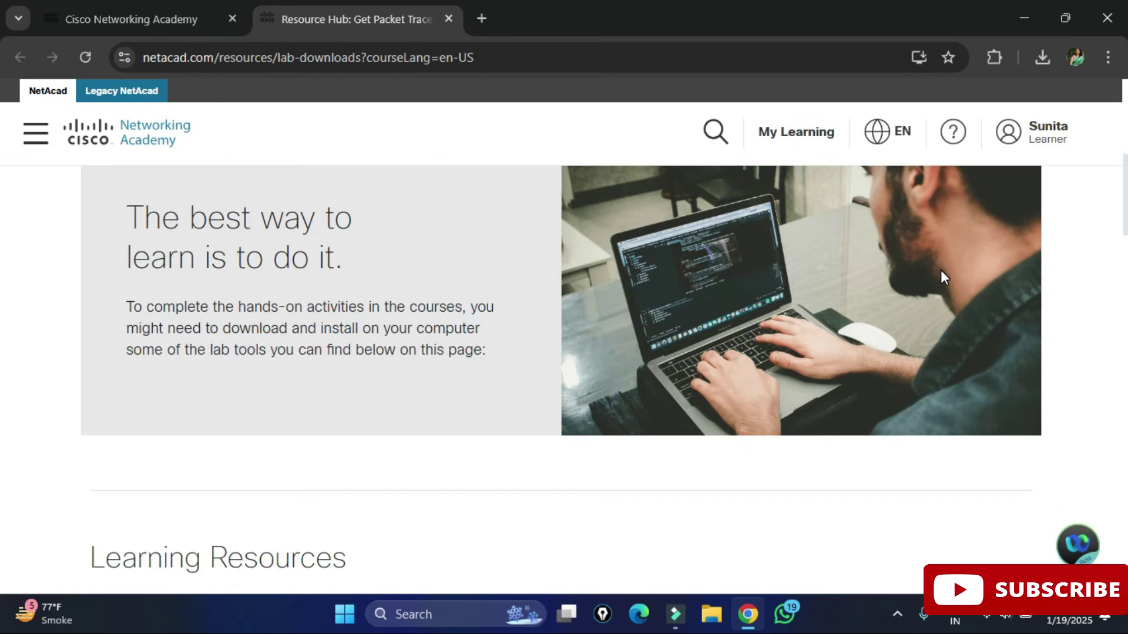
pyautogui.scroll(-5, 940, 271)
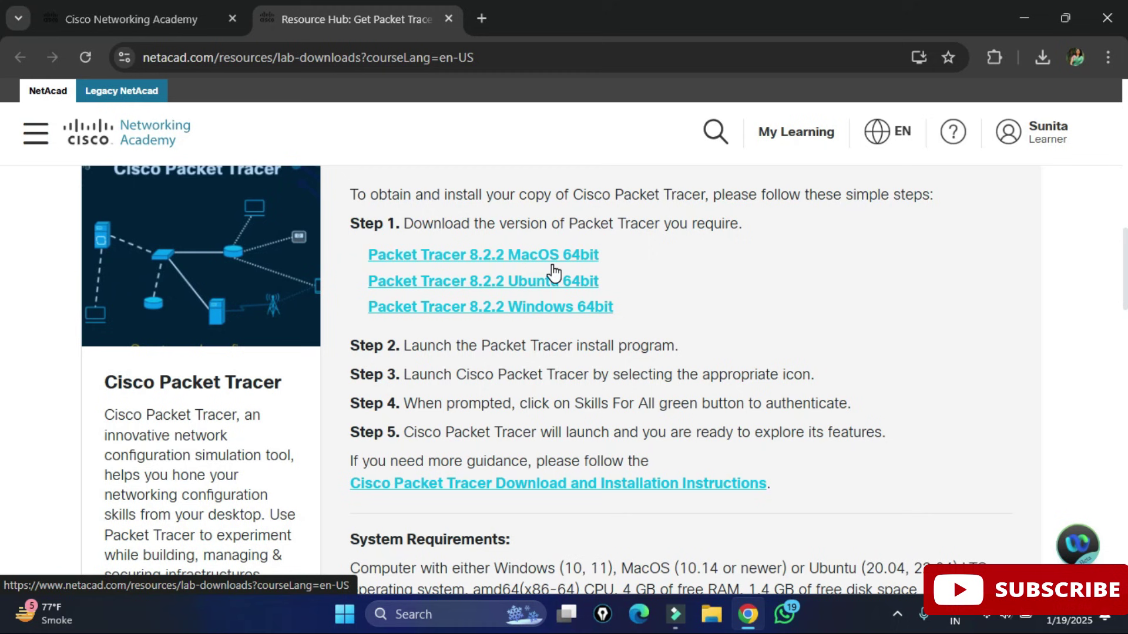
pyautogui.click(481, 320)
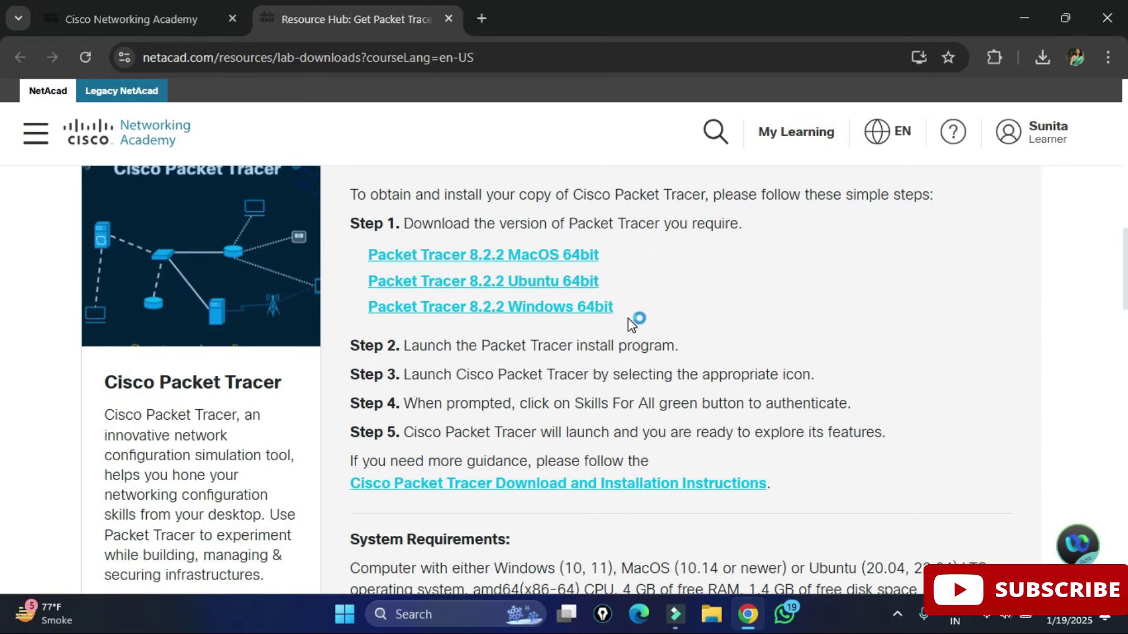
pyautogui.click(501, 308)
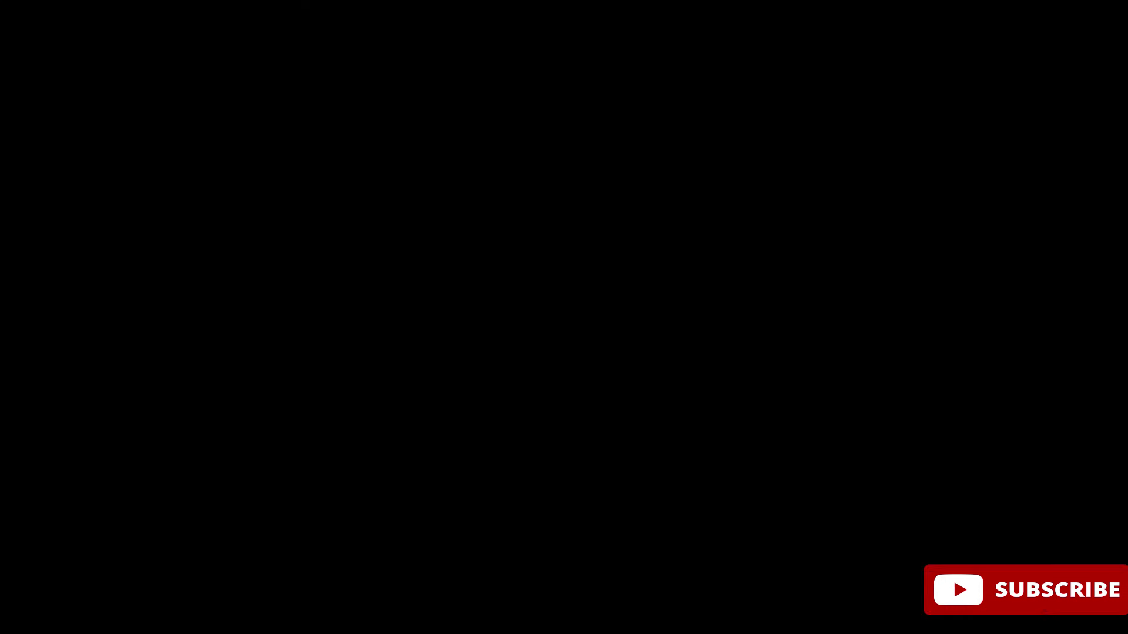
pyautogui.click(1044, 56)
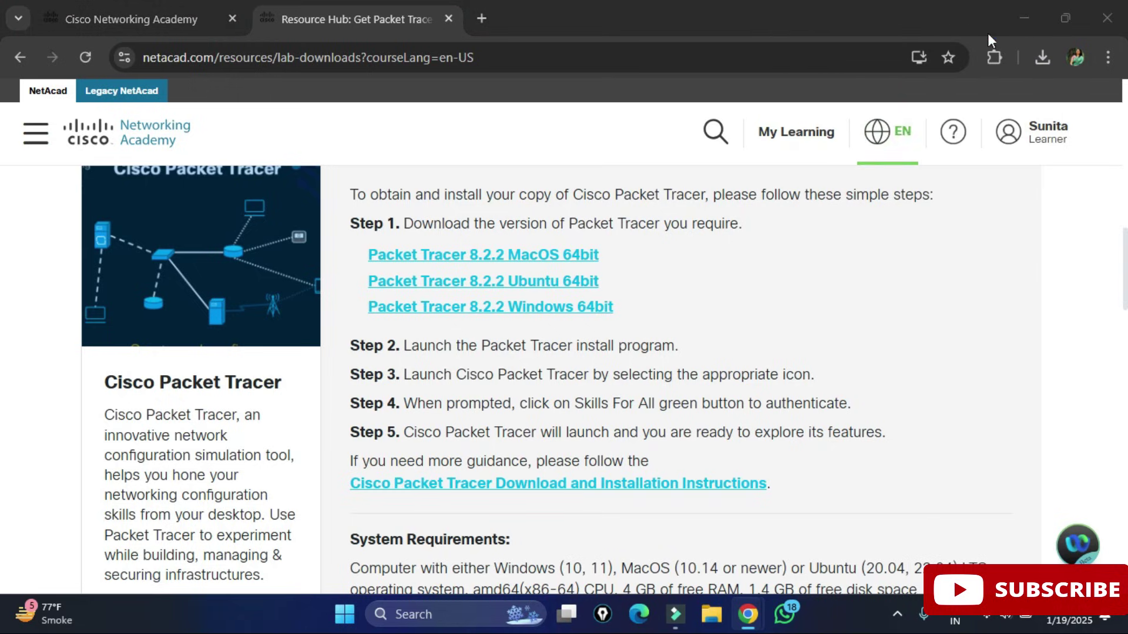
# Run the Packet Tracer installer and accept the licence agreement.
pyautogui.click(1022, 18)
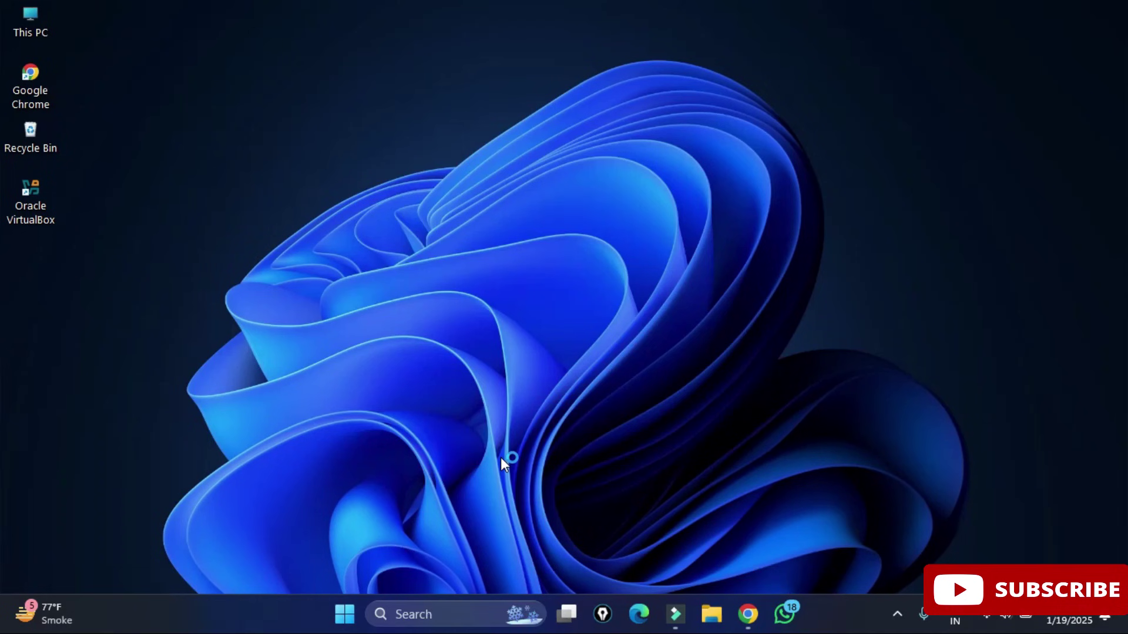
pyautogui.click(485, 387)
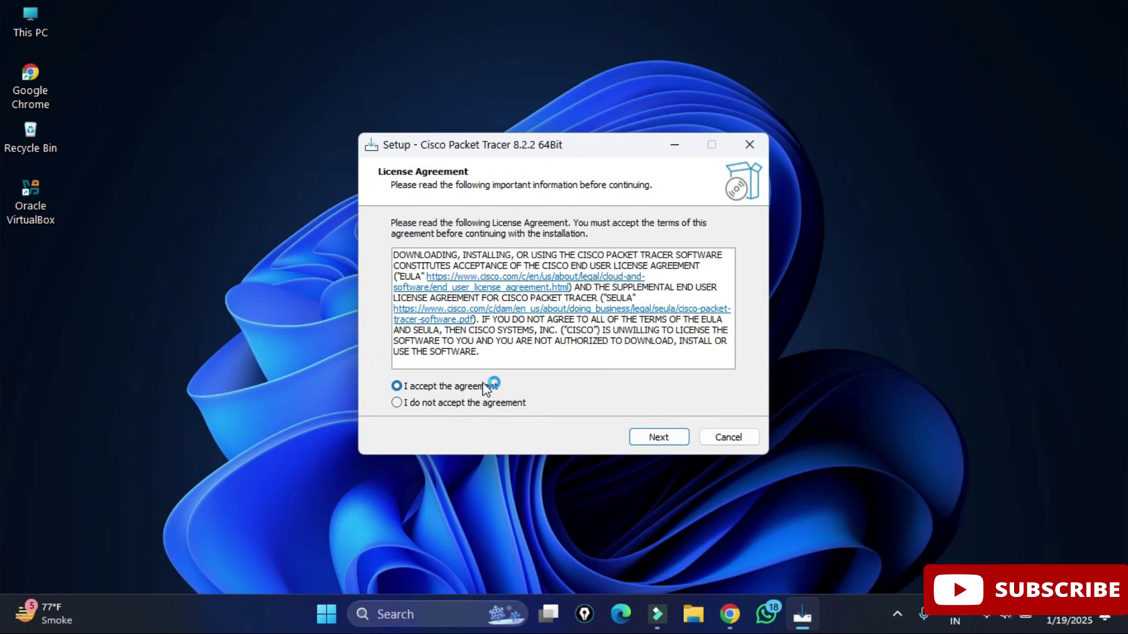
pyautogui.click(659, 438)
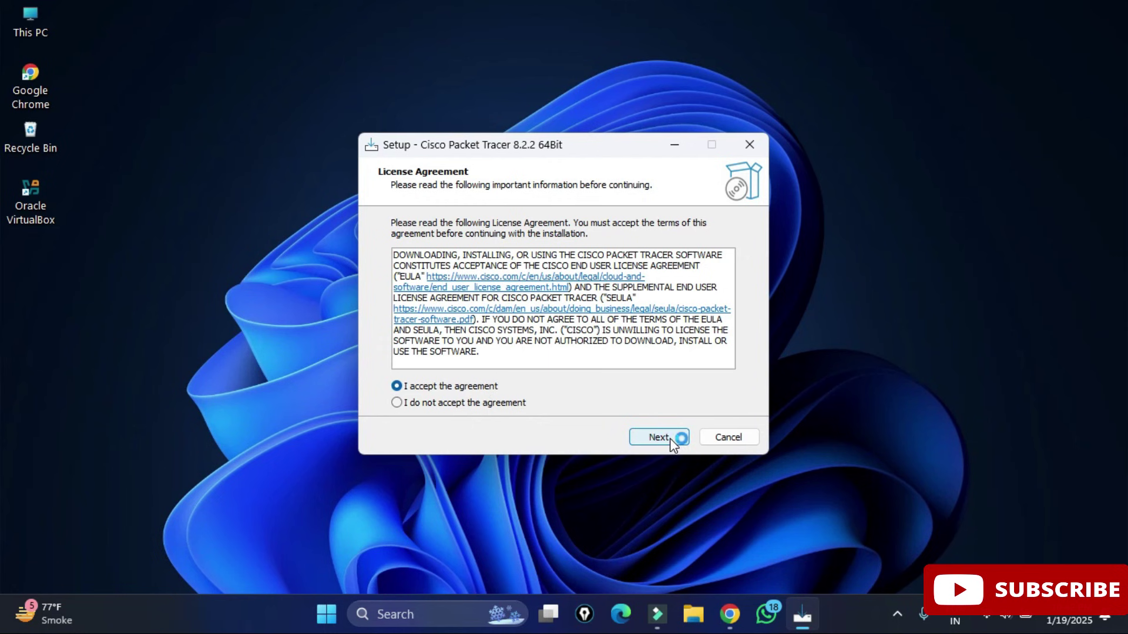
pyautogui.click(670, 438)
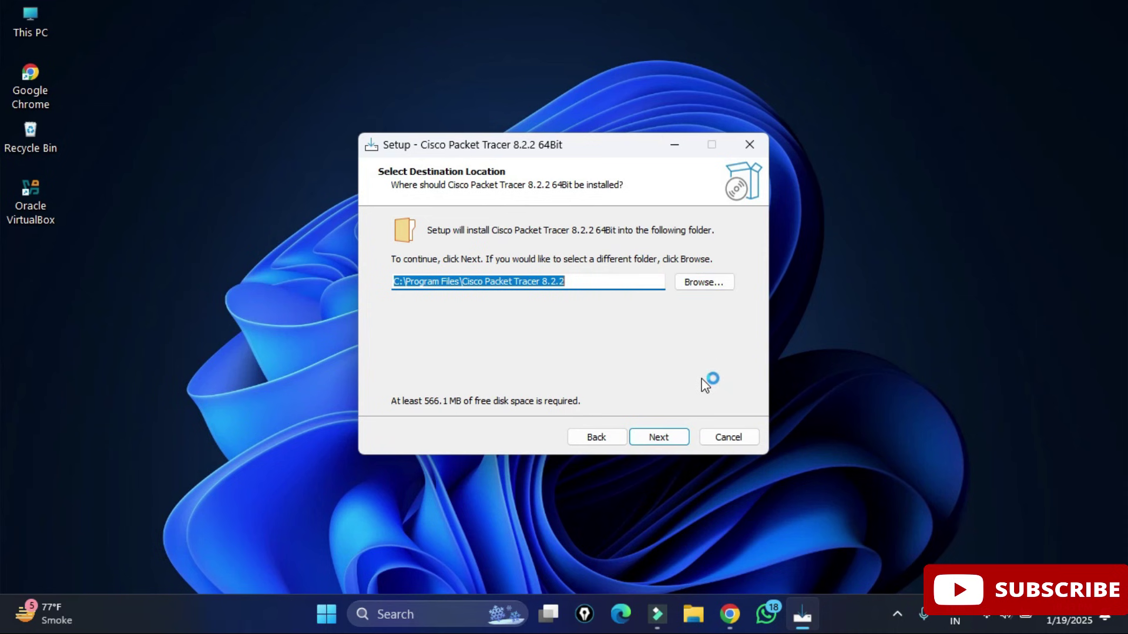
# Keep the default install and shortcut folders and add a Quick Launch shortcut.
pyautogui.click(667, 438)
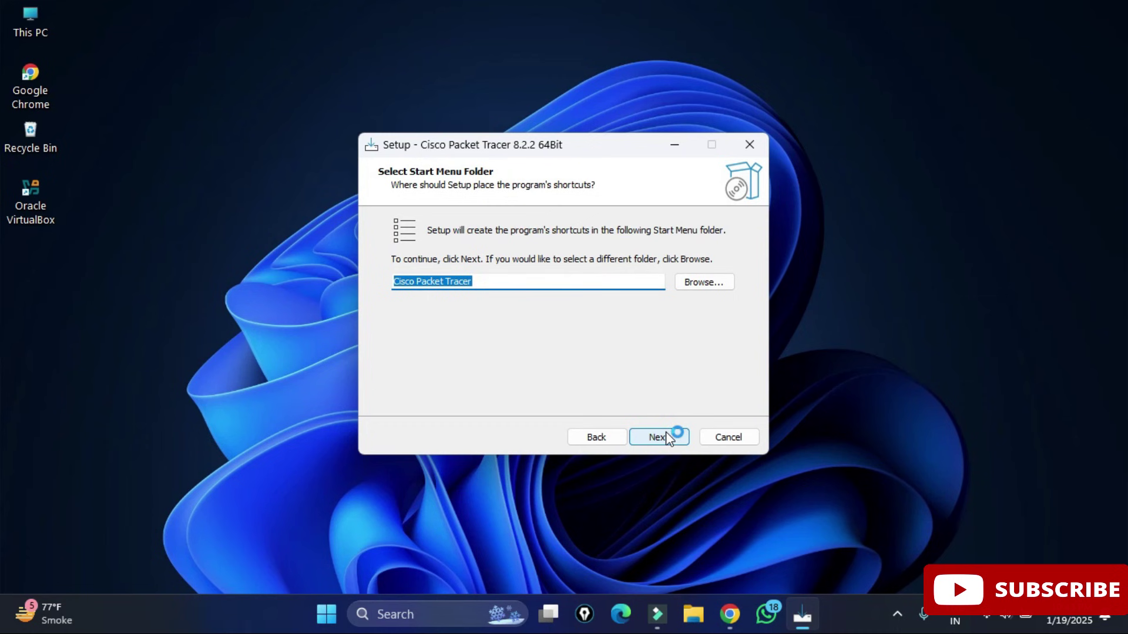
pyautogui.click(666, 439)
pyautogui.click(680, 436)
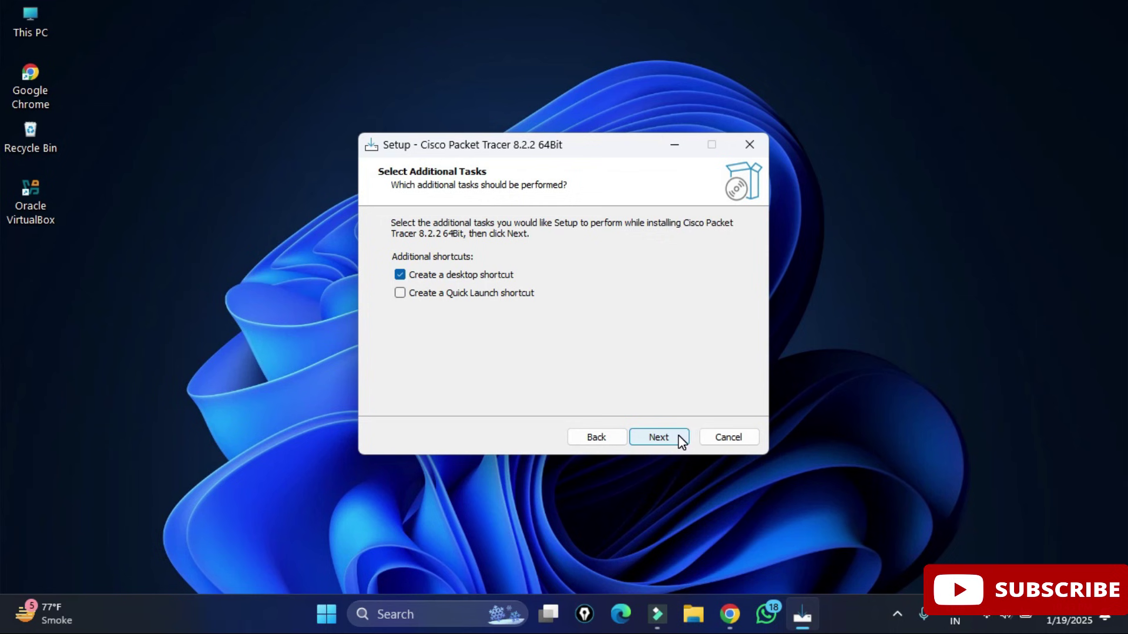
pyautogui.click(681, 440)
pyautogui.click(502, 295)
pyautogui.click(664, 443)
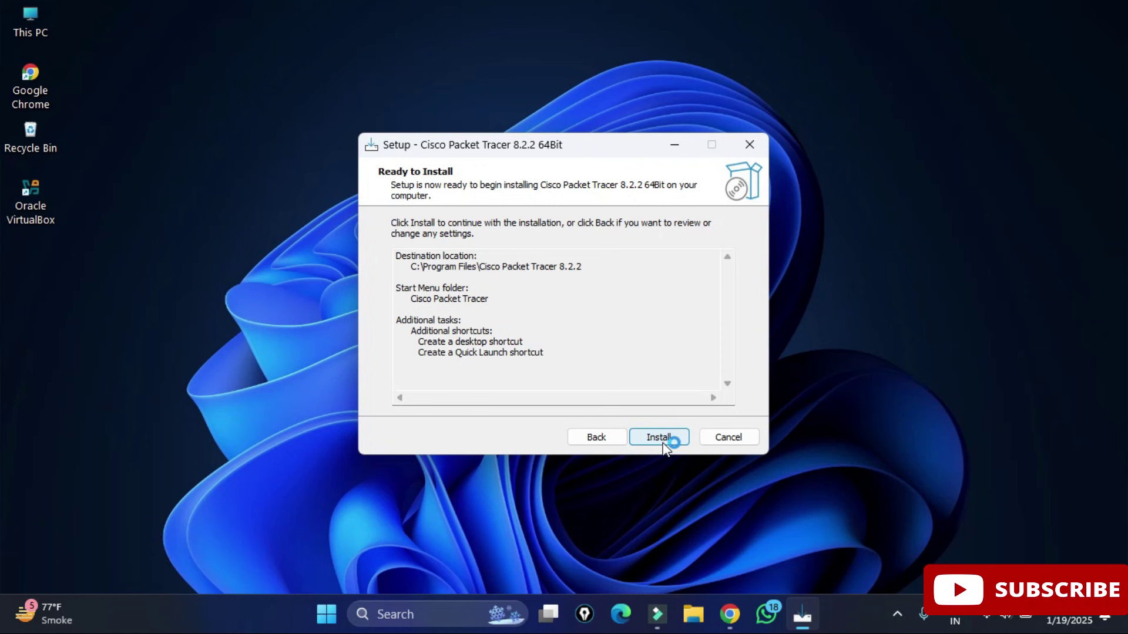
# Install Packet Tracer 8.2.2, finish with launch enabled, and accept multi-user mode.
pyautogui.click(662, 441)
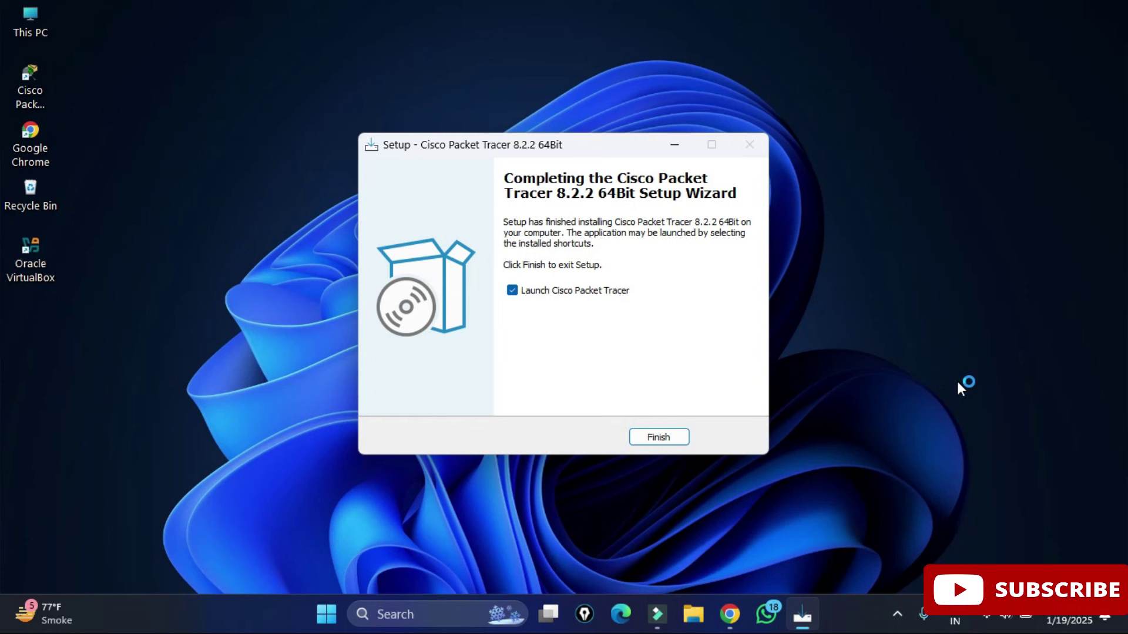
pyautogui.click(682, 431)
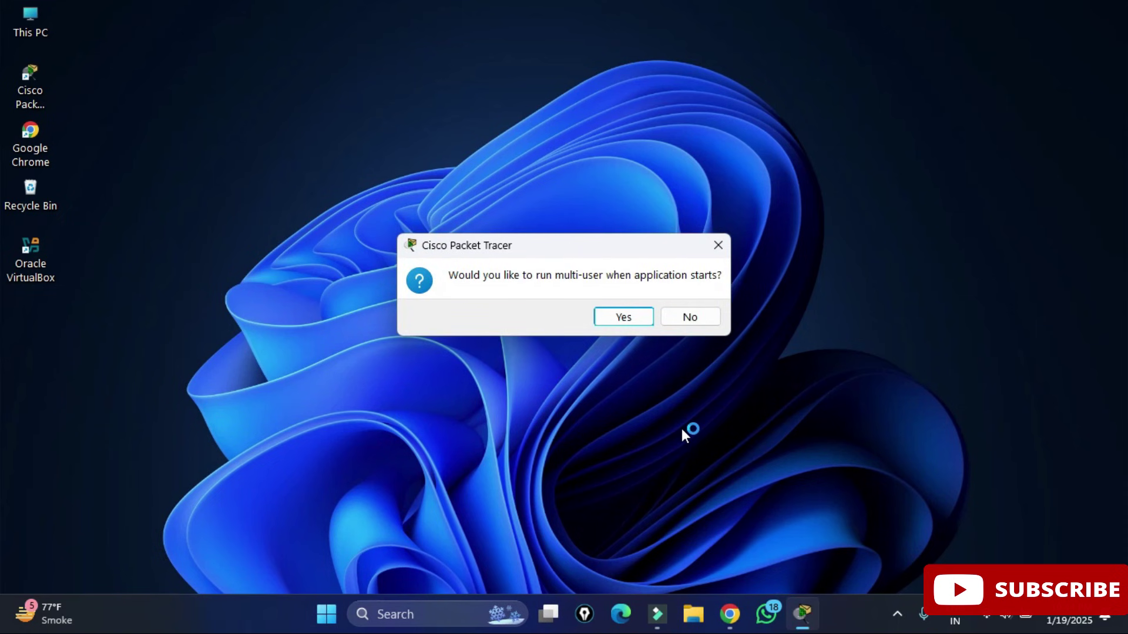
pyautogui.click(635, 318)
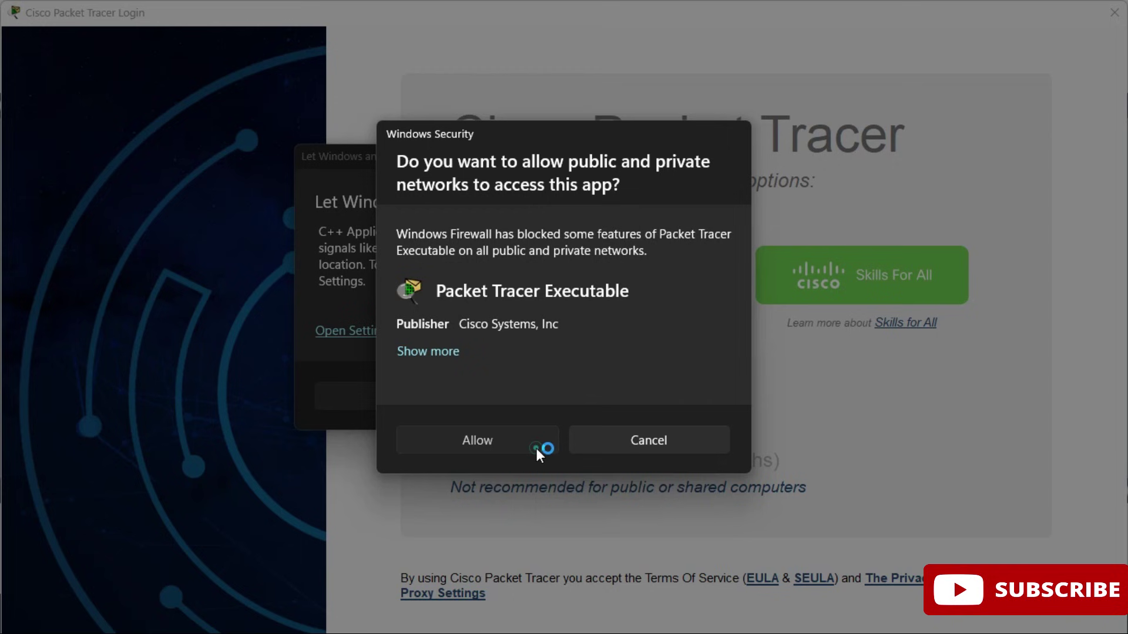
# Allow Packet Tracer network access in Windows Security and dismiss the location request.
pyautogui.click(537, 449)
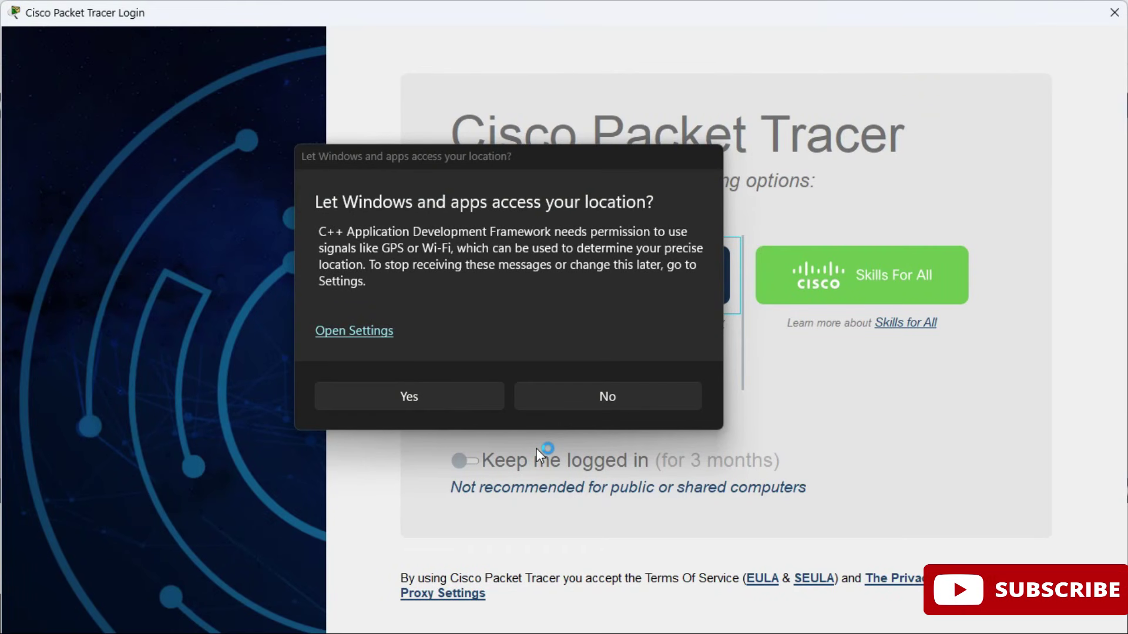
pyautogui.click(620, 396)
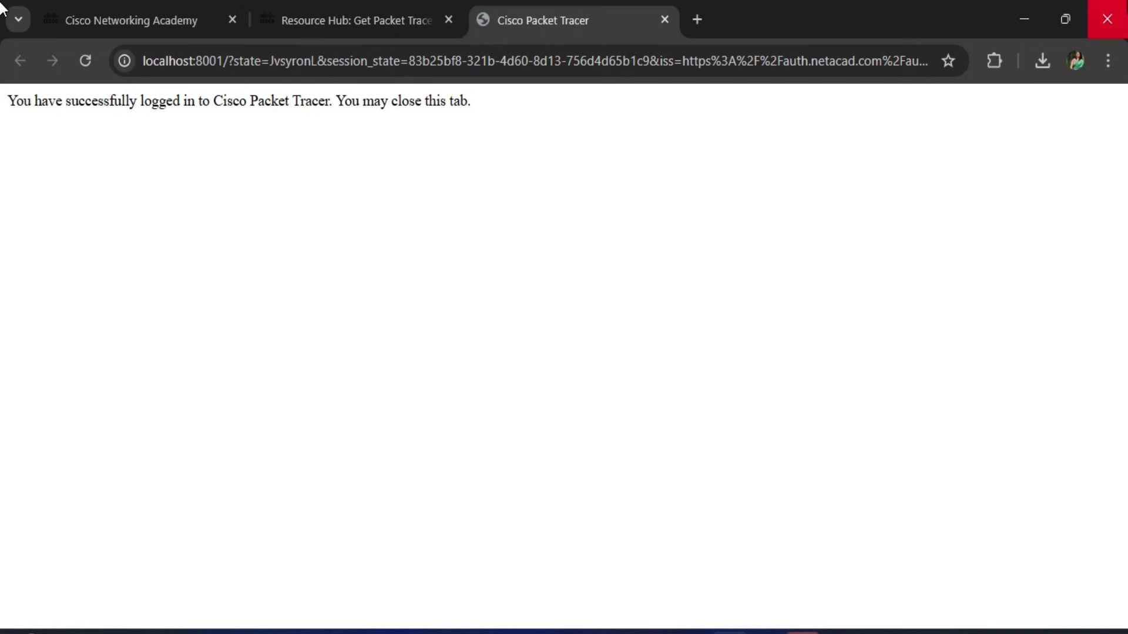
# Close the browser and place an ISR4331 router and a 1941 router below it.
pyautogui.click(1108, 20)
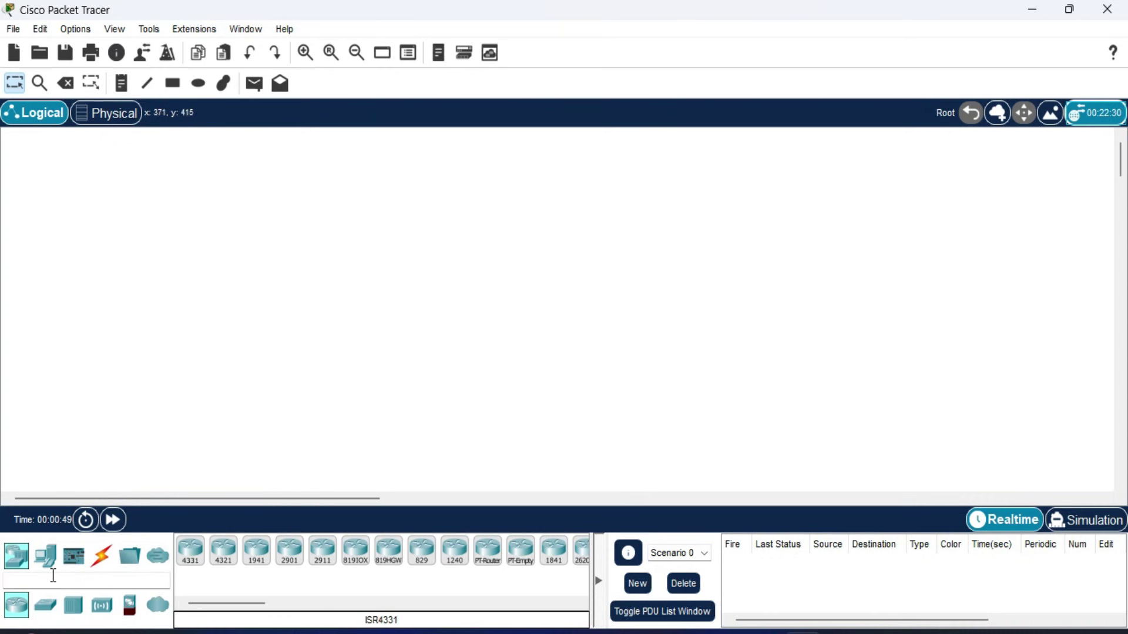
pyautogui.click(74, 606)
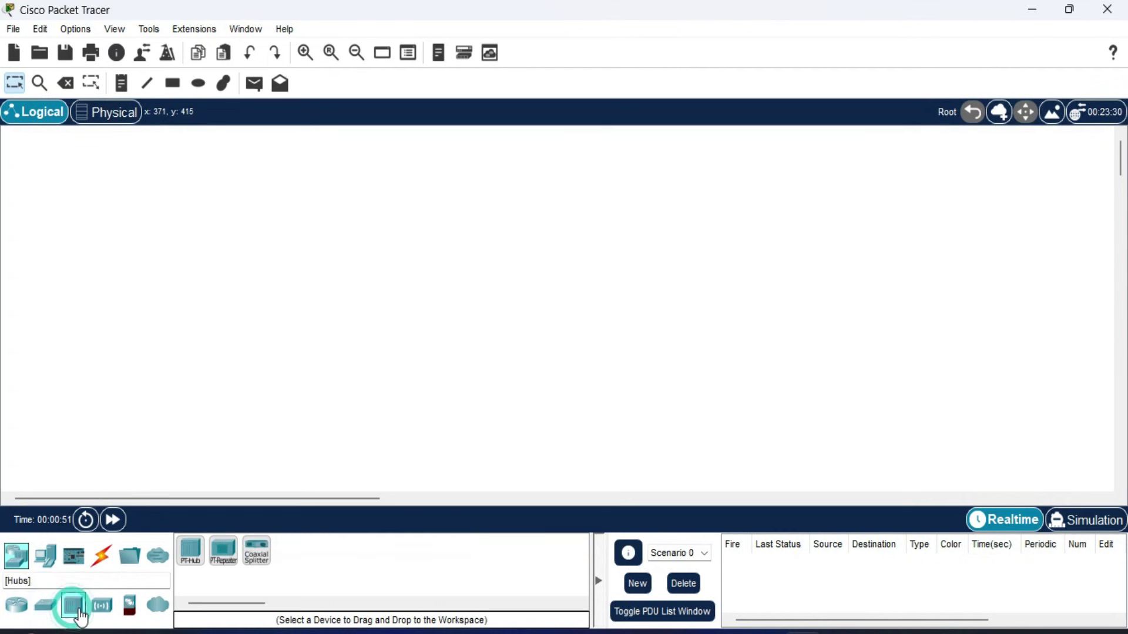
pyautogui.click(96, 610)
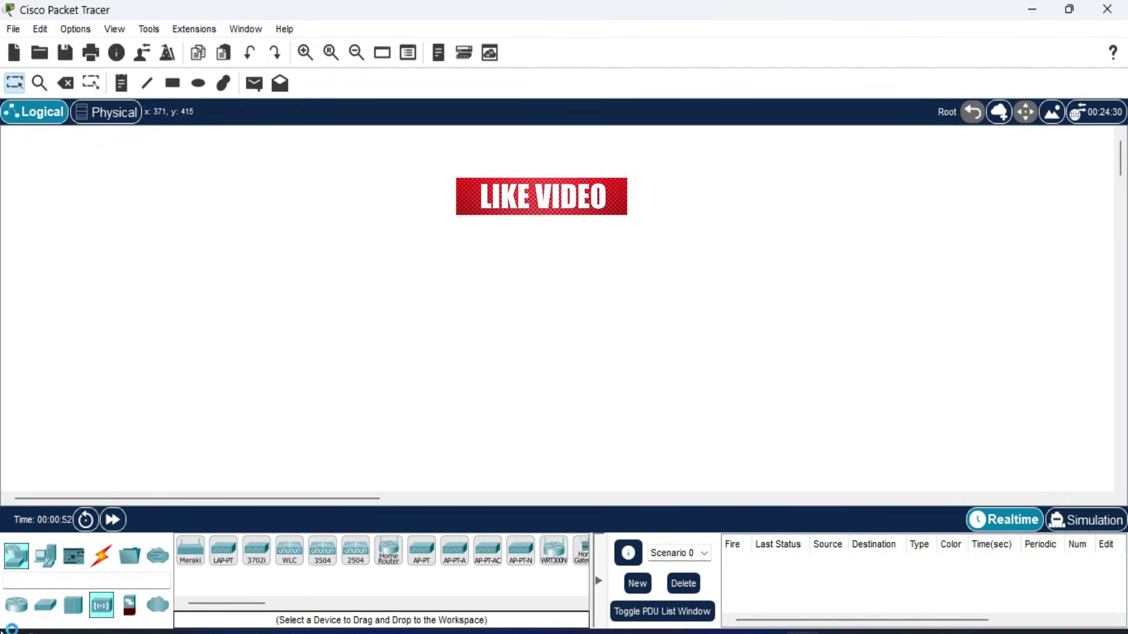
pyautogui.click(18, 606)
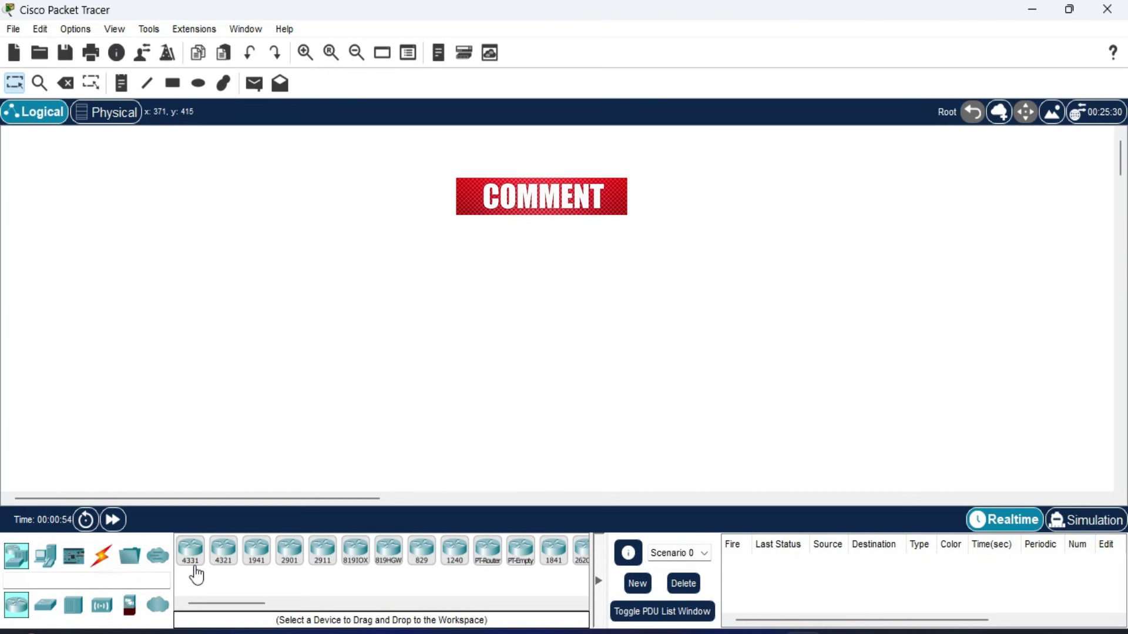
pyautogui.moveTo(191, 550); pyautogui.dragTo(403, 274)
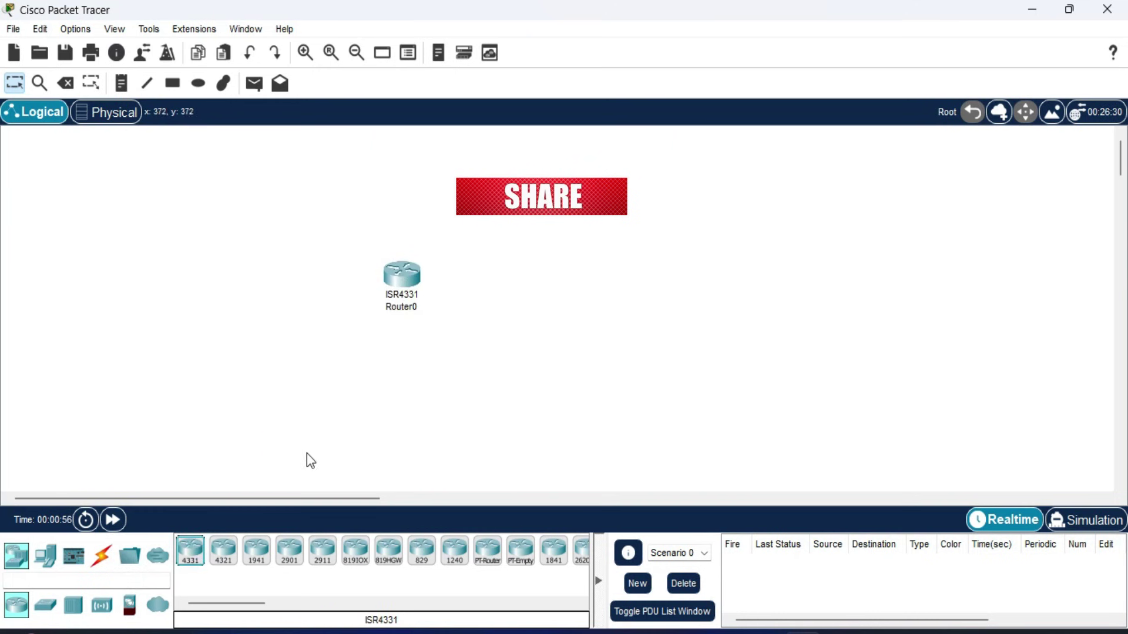
pyautogui.moveTo(256, 551); pyautogui.dragTo(427, 415)
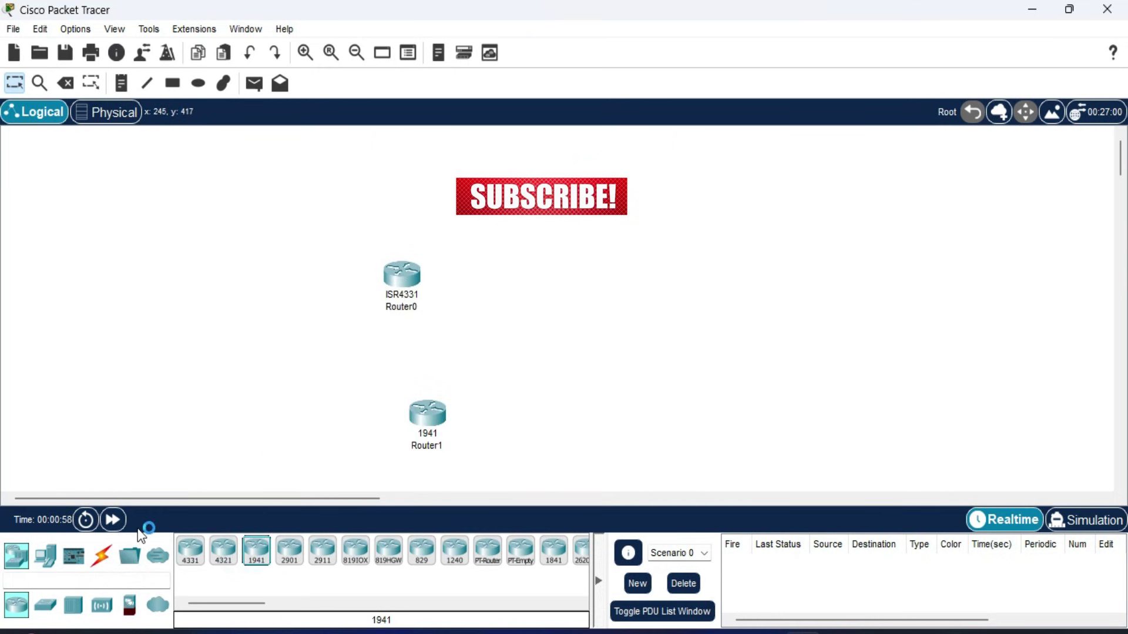
# Add a server right of the routers and a PC above the server.
pyautogui.click(45, 556)
pyautogui.moveTo(255, 553); pyautogui.dragTo(633, 341)
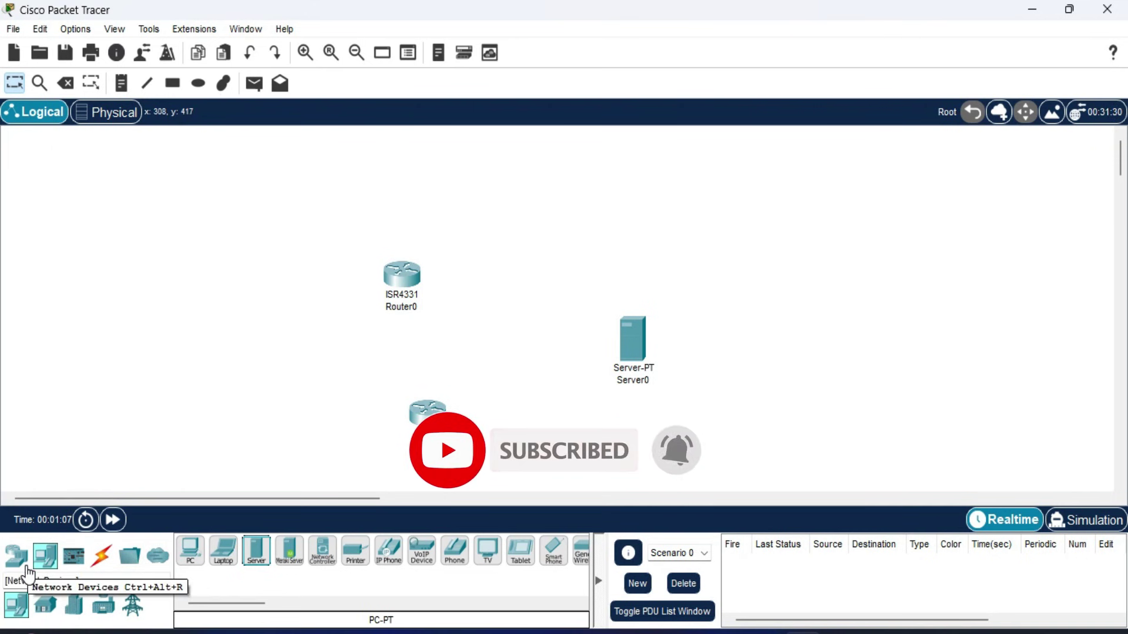
pyautogui.click(191, 550)
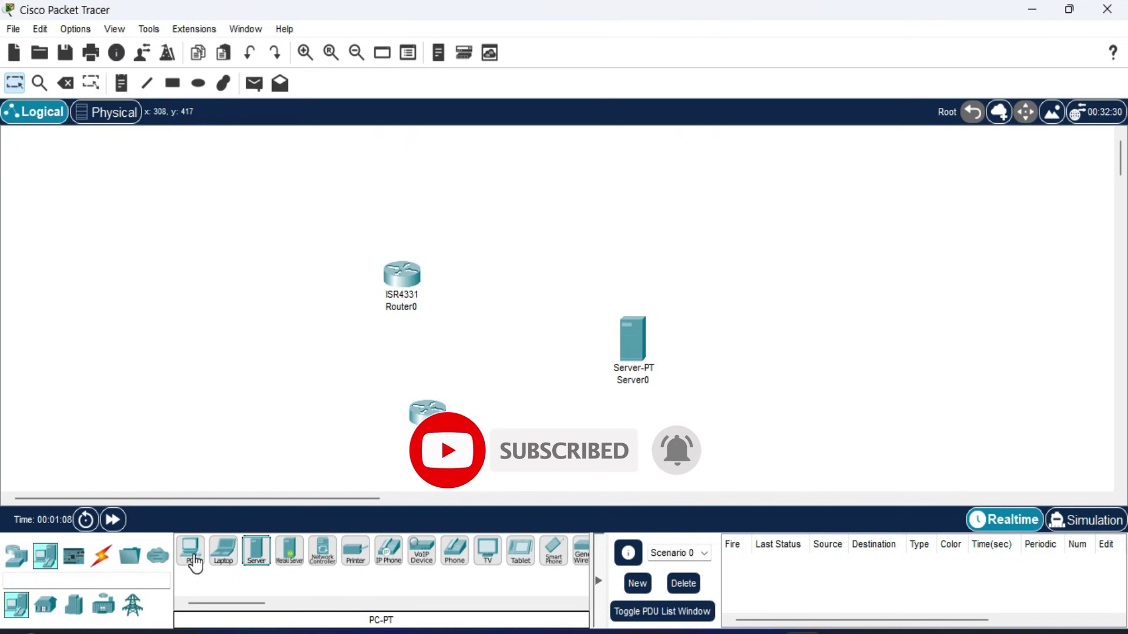
pyautogui.click(561, 264)
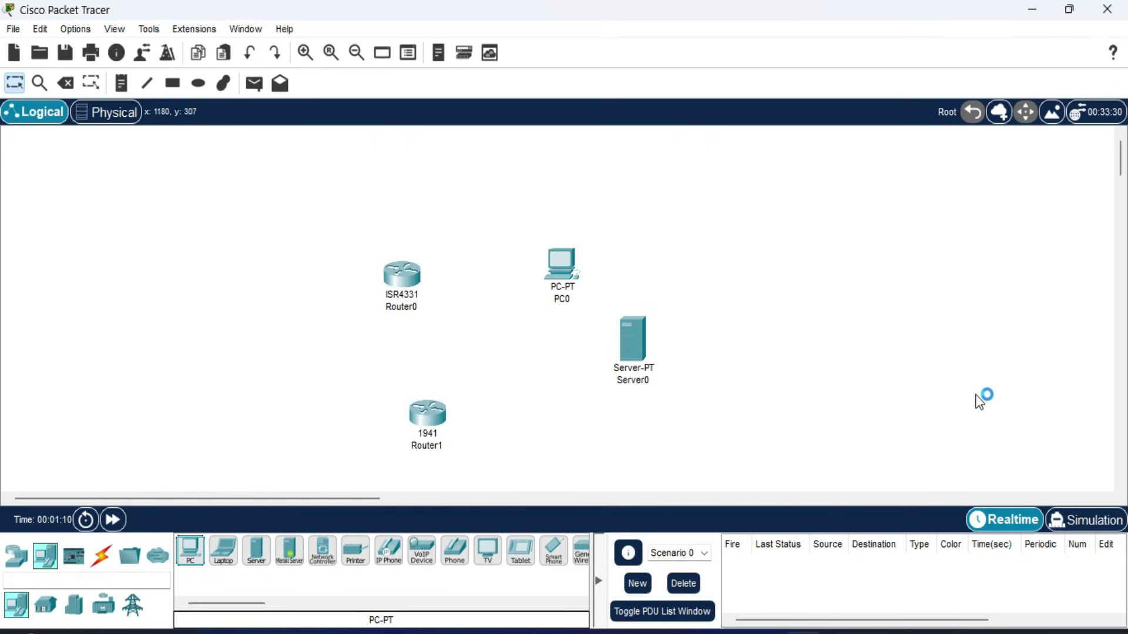